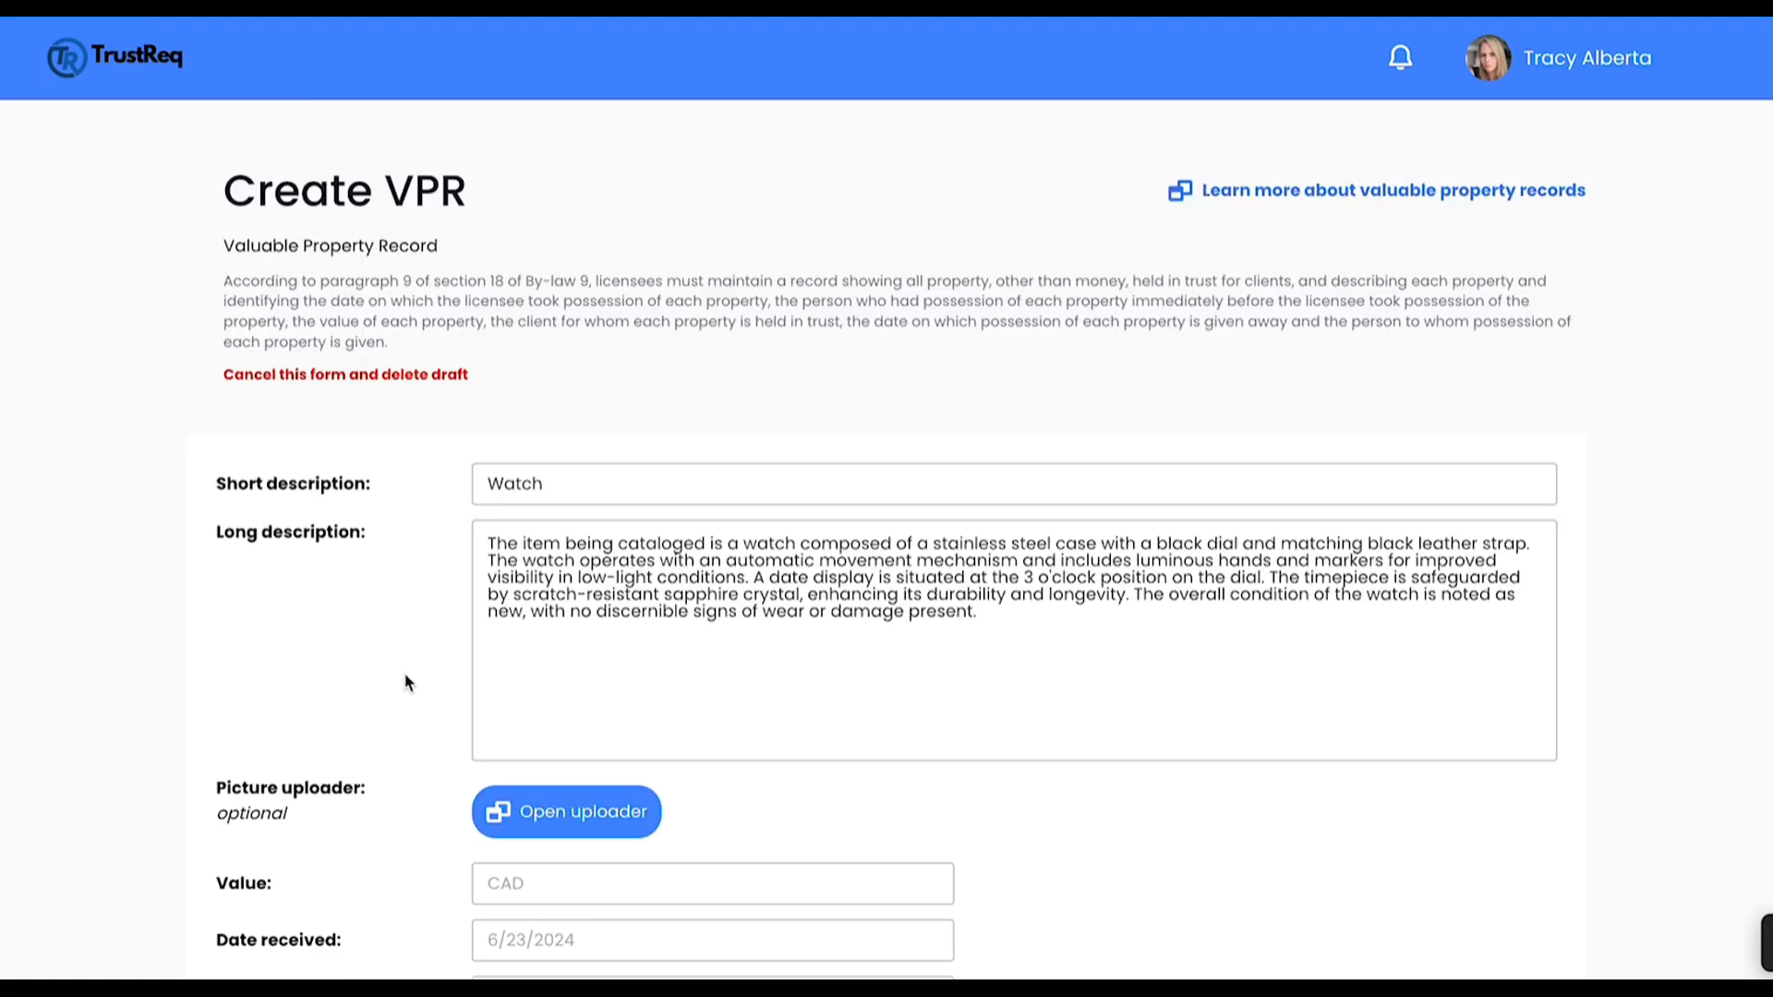
Step: Complete the watch record with value $150,000.00, received date 6/23/2024, the client and item ID 1234567, confirm it is not money, and finalize it
left_click(565, 811)
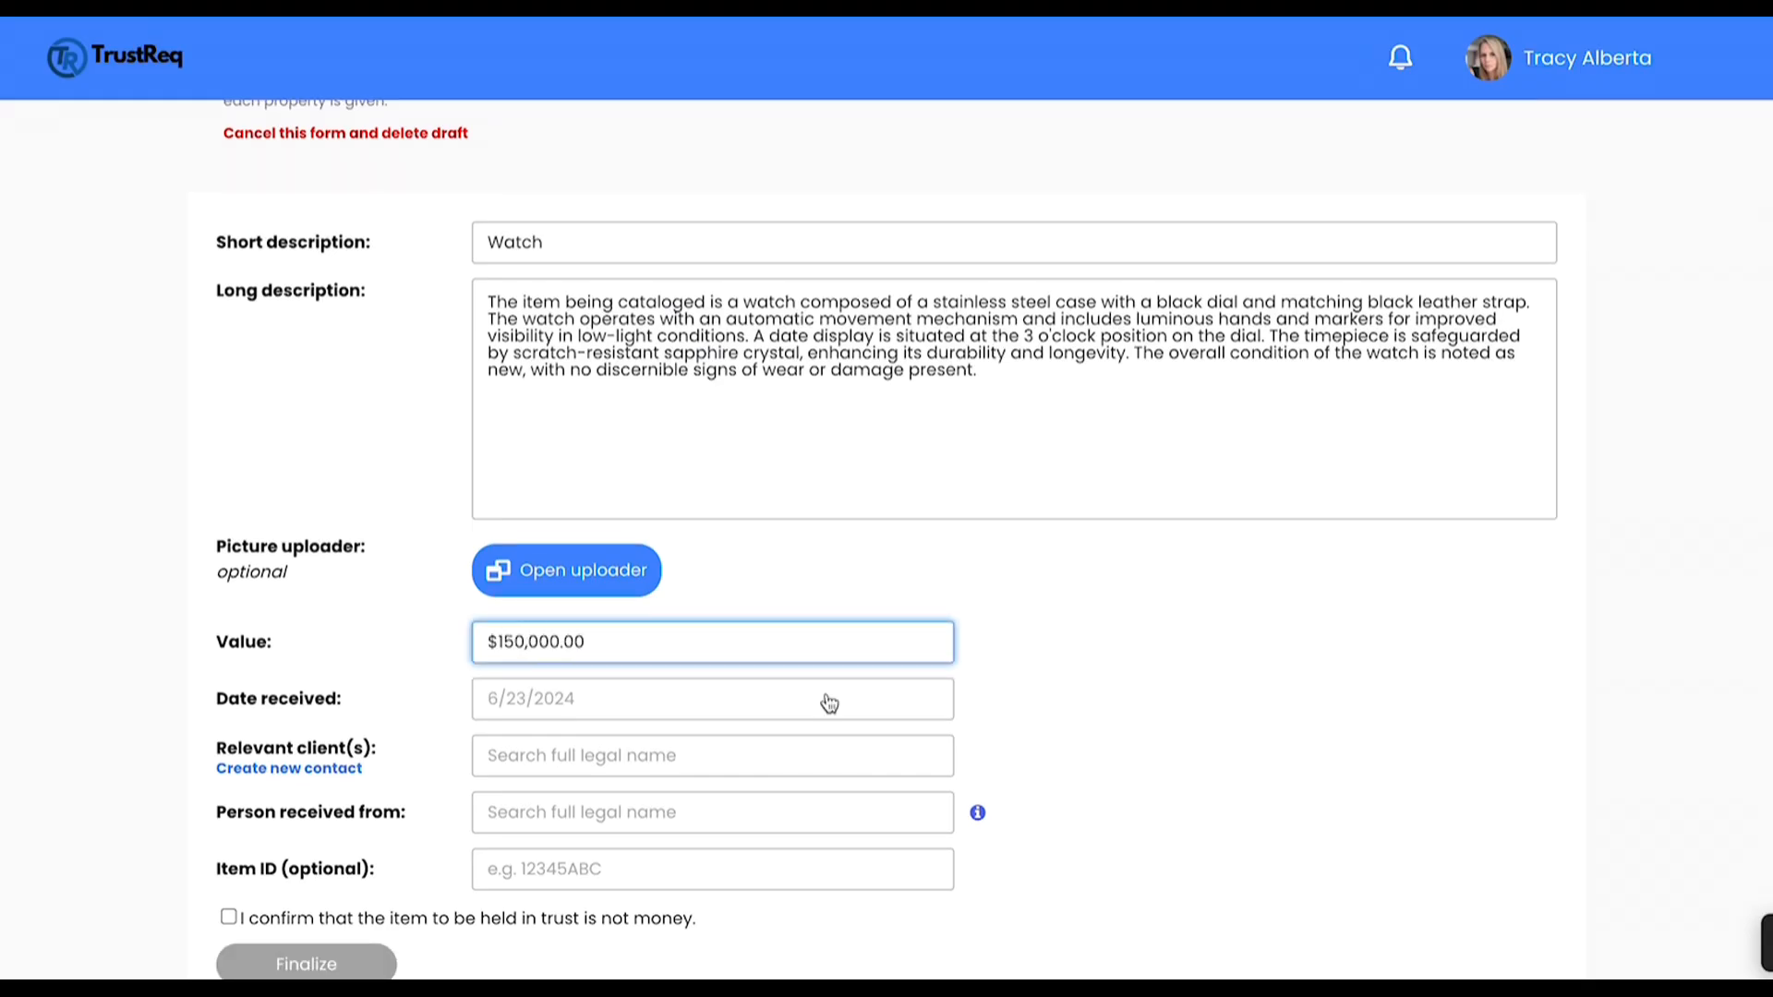
left_click(712, 756)
type("C")
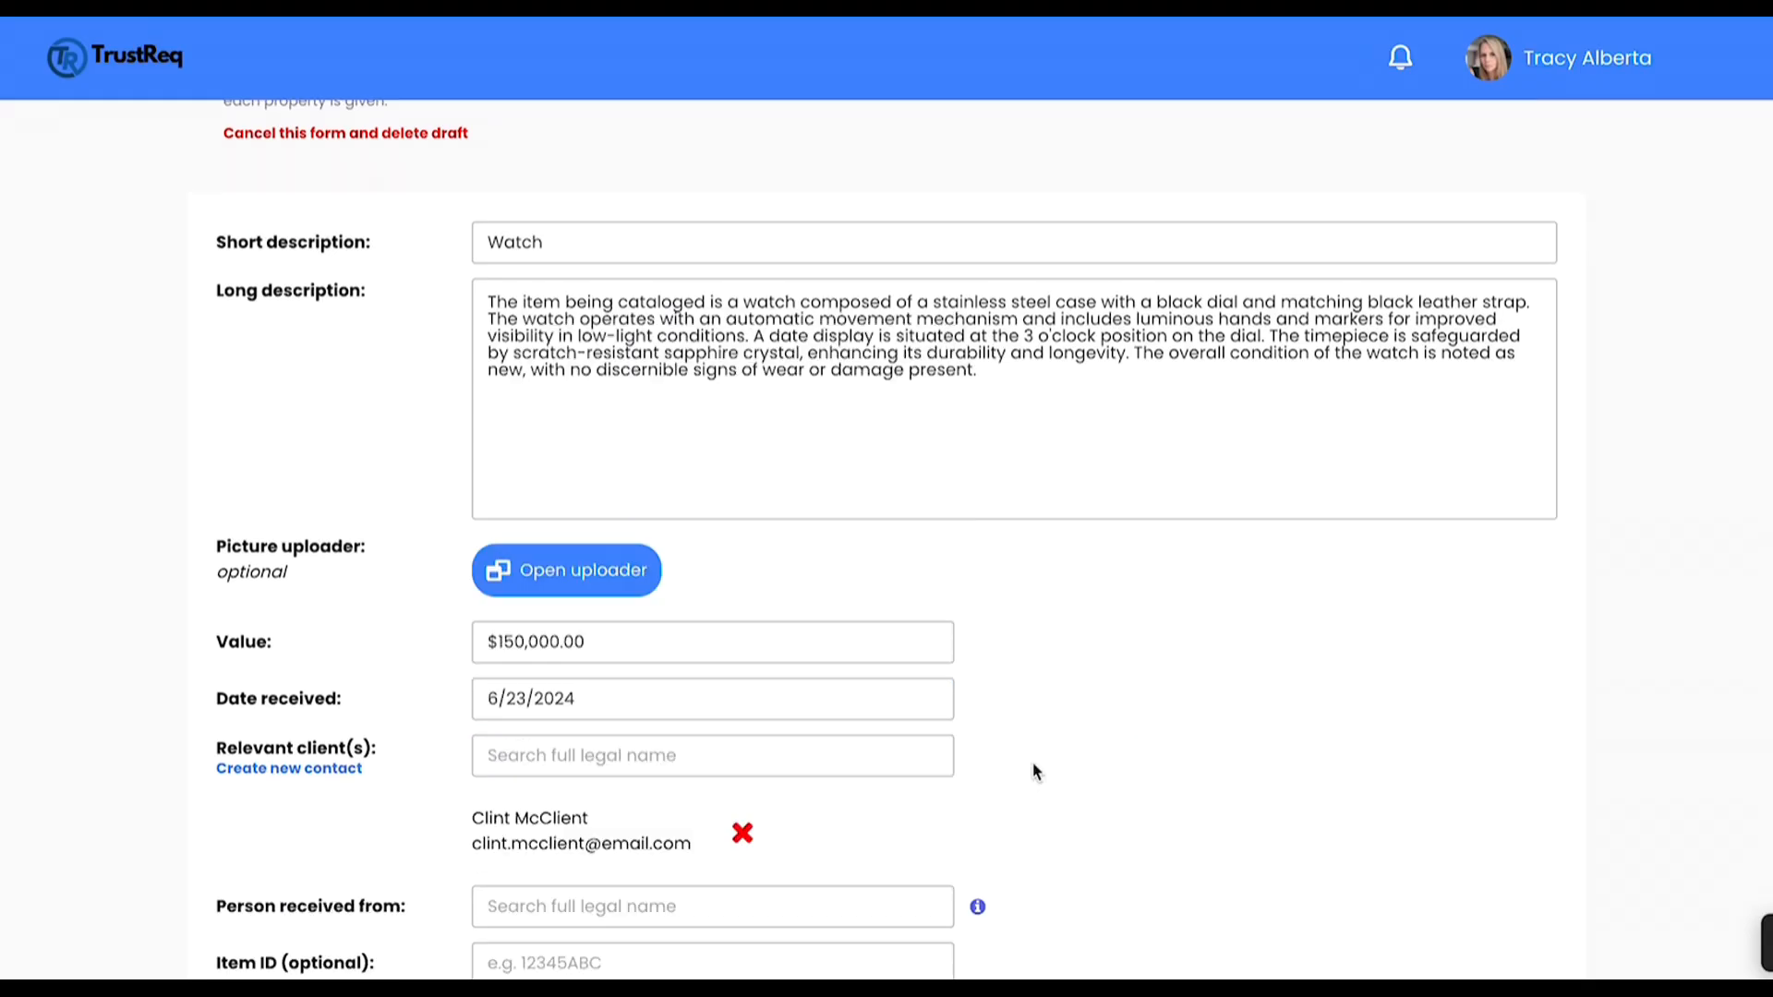
left_click(324, 769)
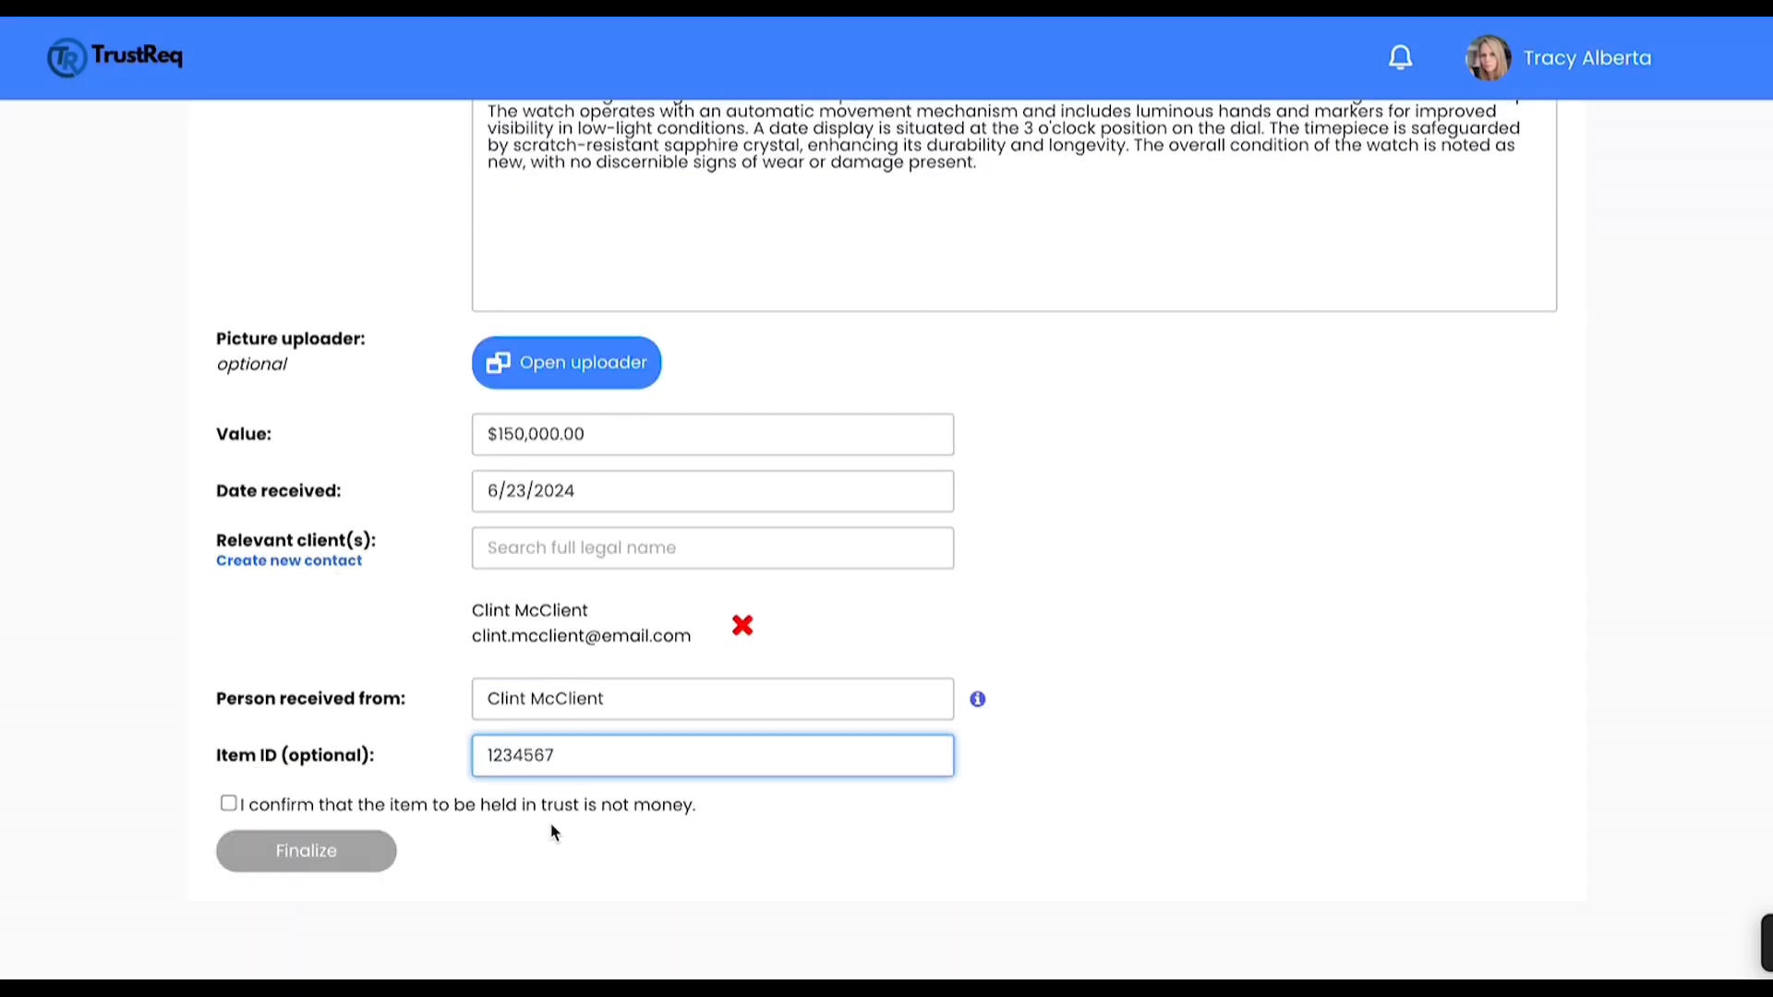
left_click(228, 804)
left_click(268, 851)
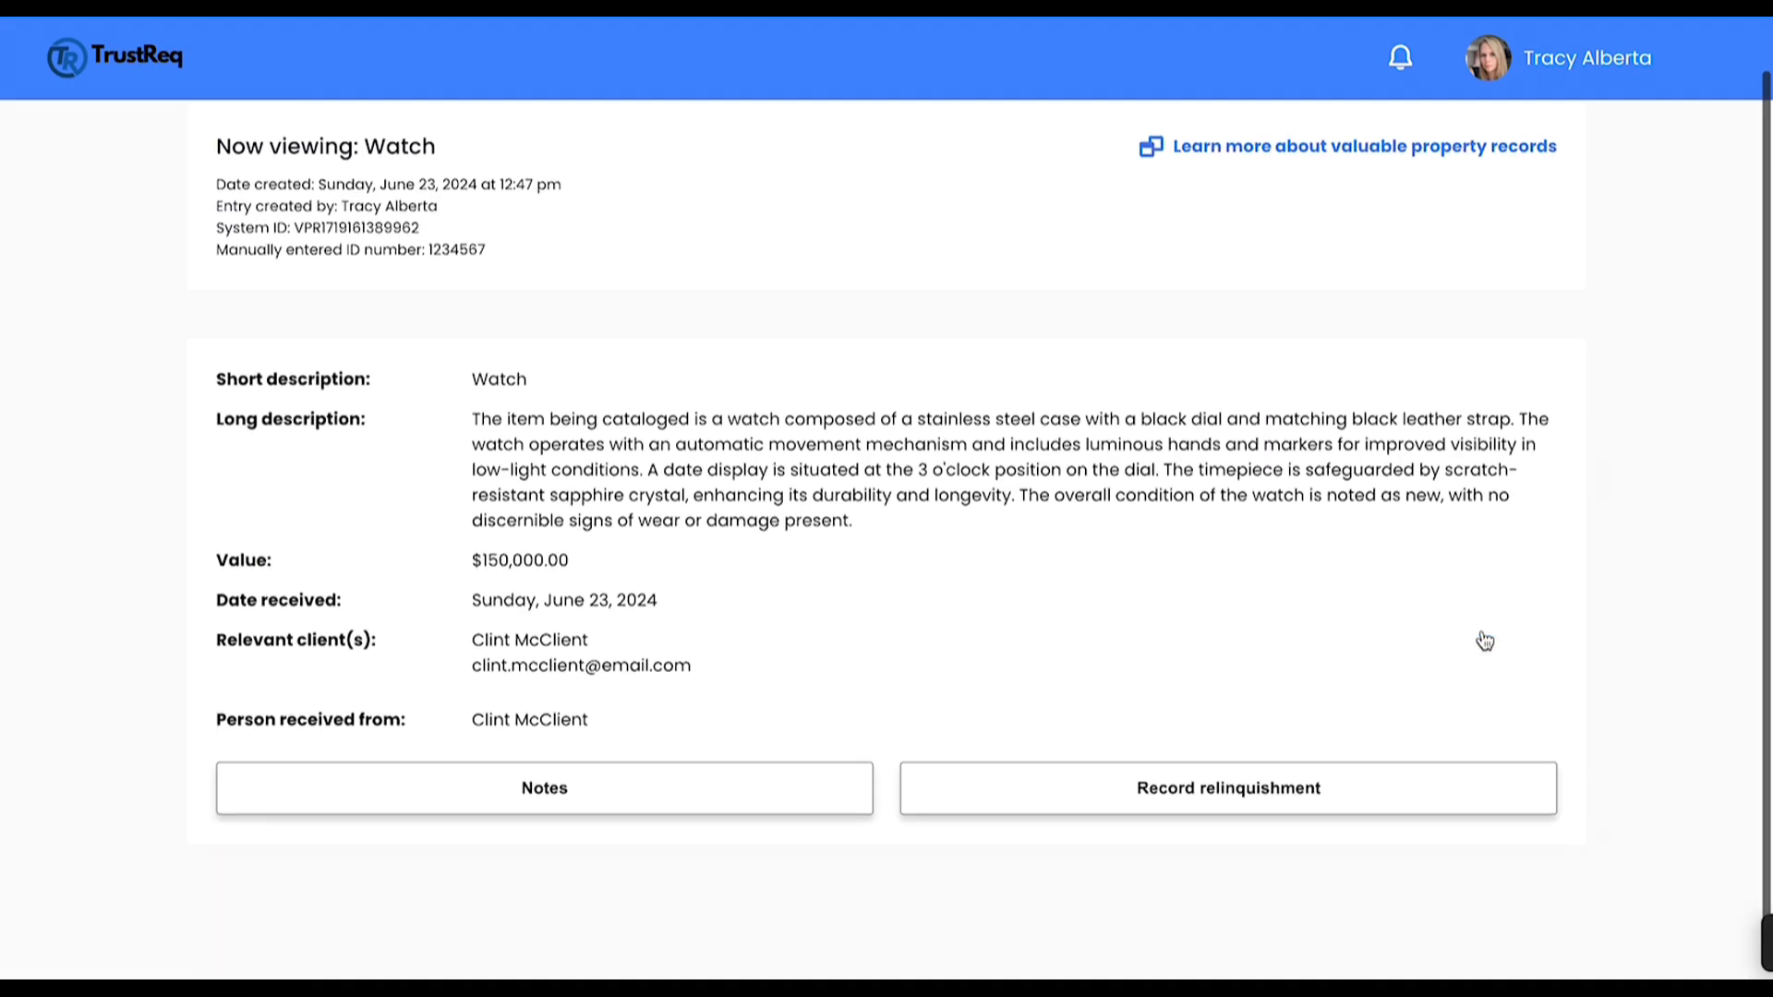
Step: Open the watch record's relinquishment section and bring up the calendar for the date given away
left_click(1346, 784)
left_click(1143, 746)
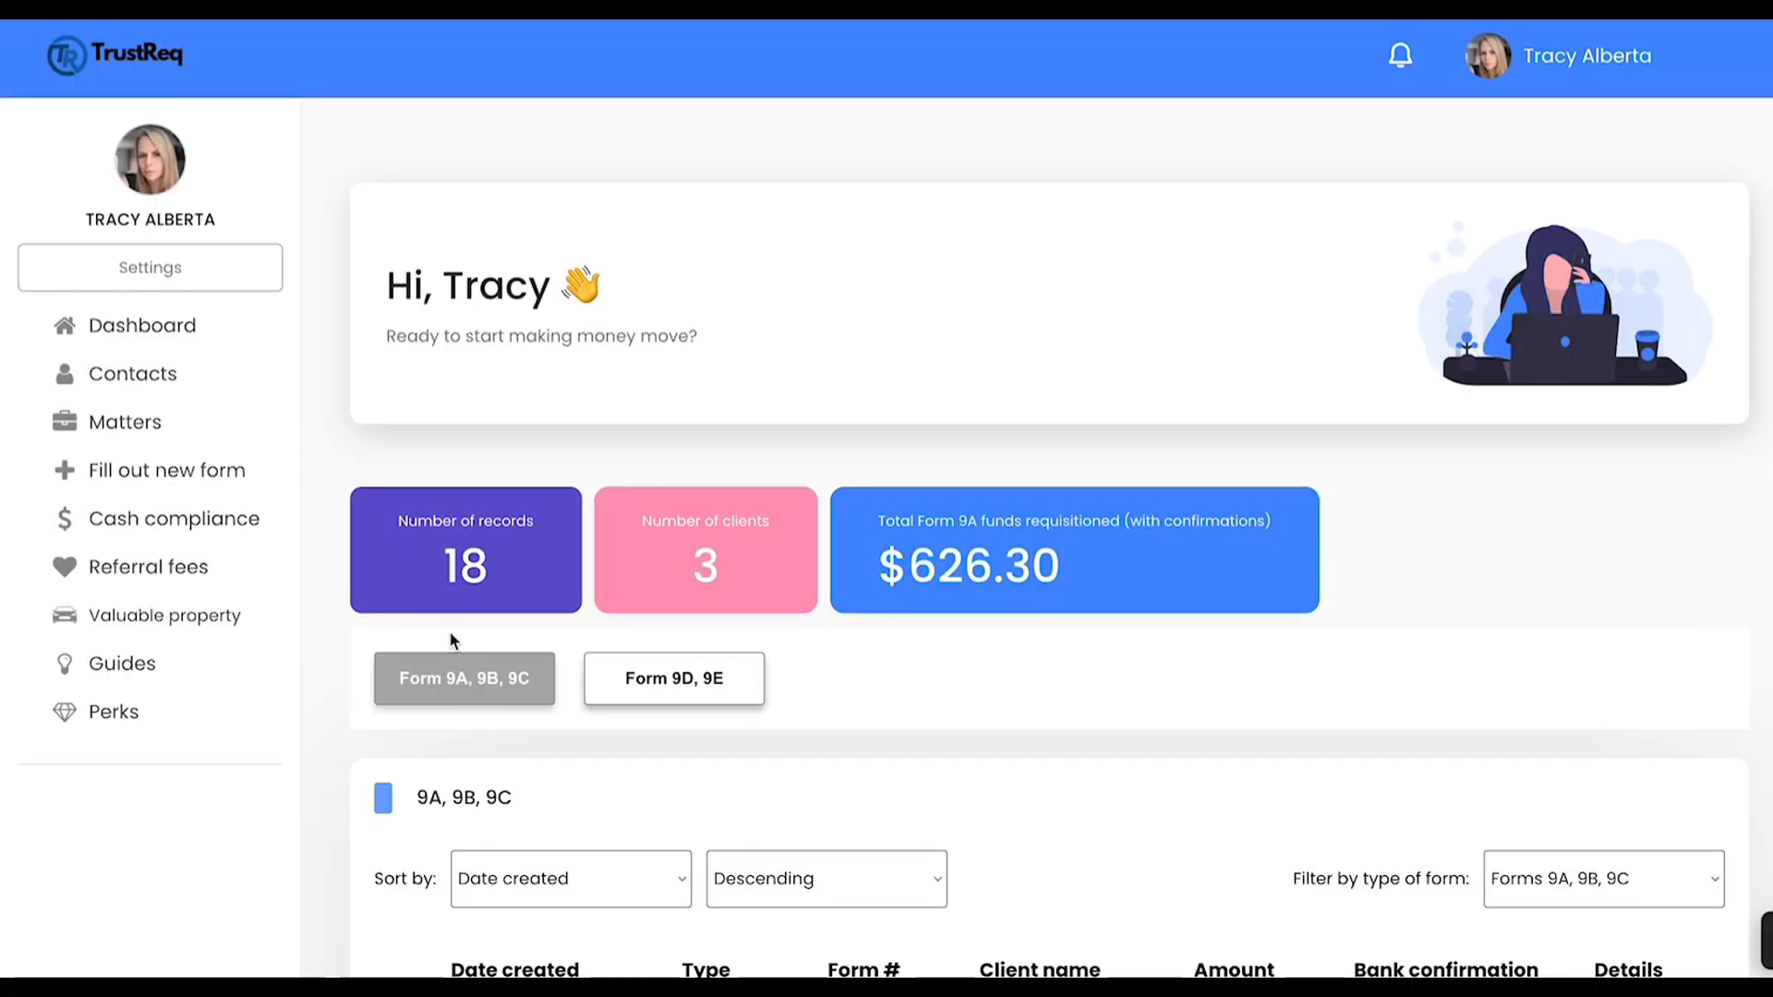
Step: Start a new valuable property record with short description "Watch" and a long description of the stainless steel watch with black dial and leather strap
left_click(232, 623)
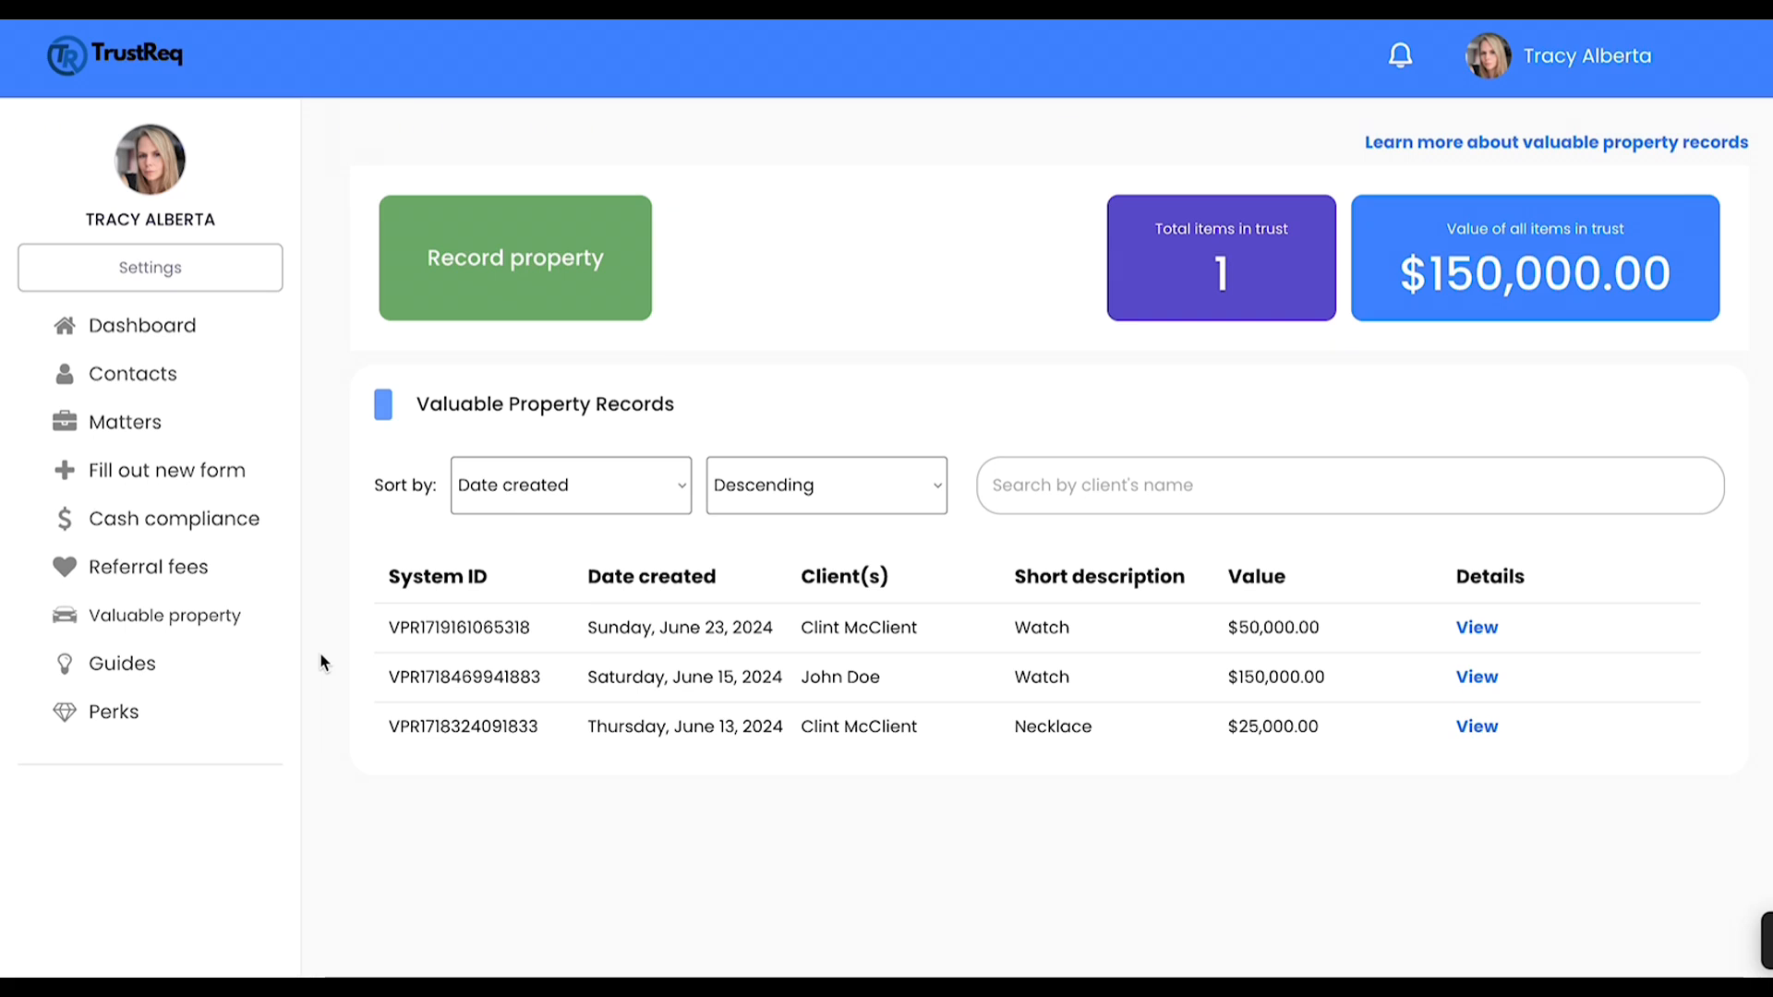
left_click(497, 297)
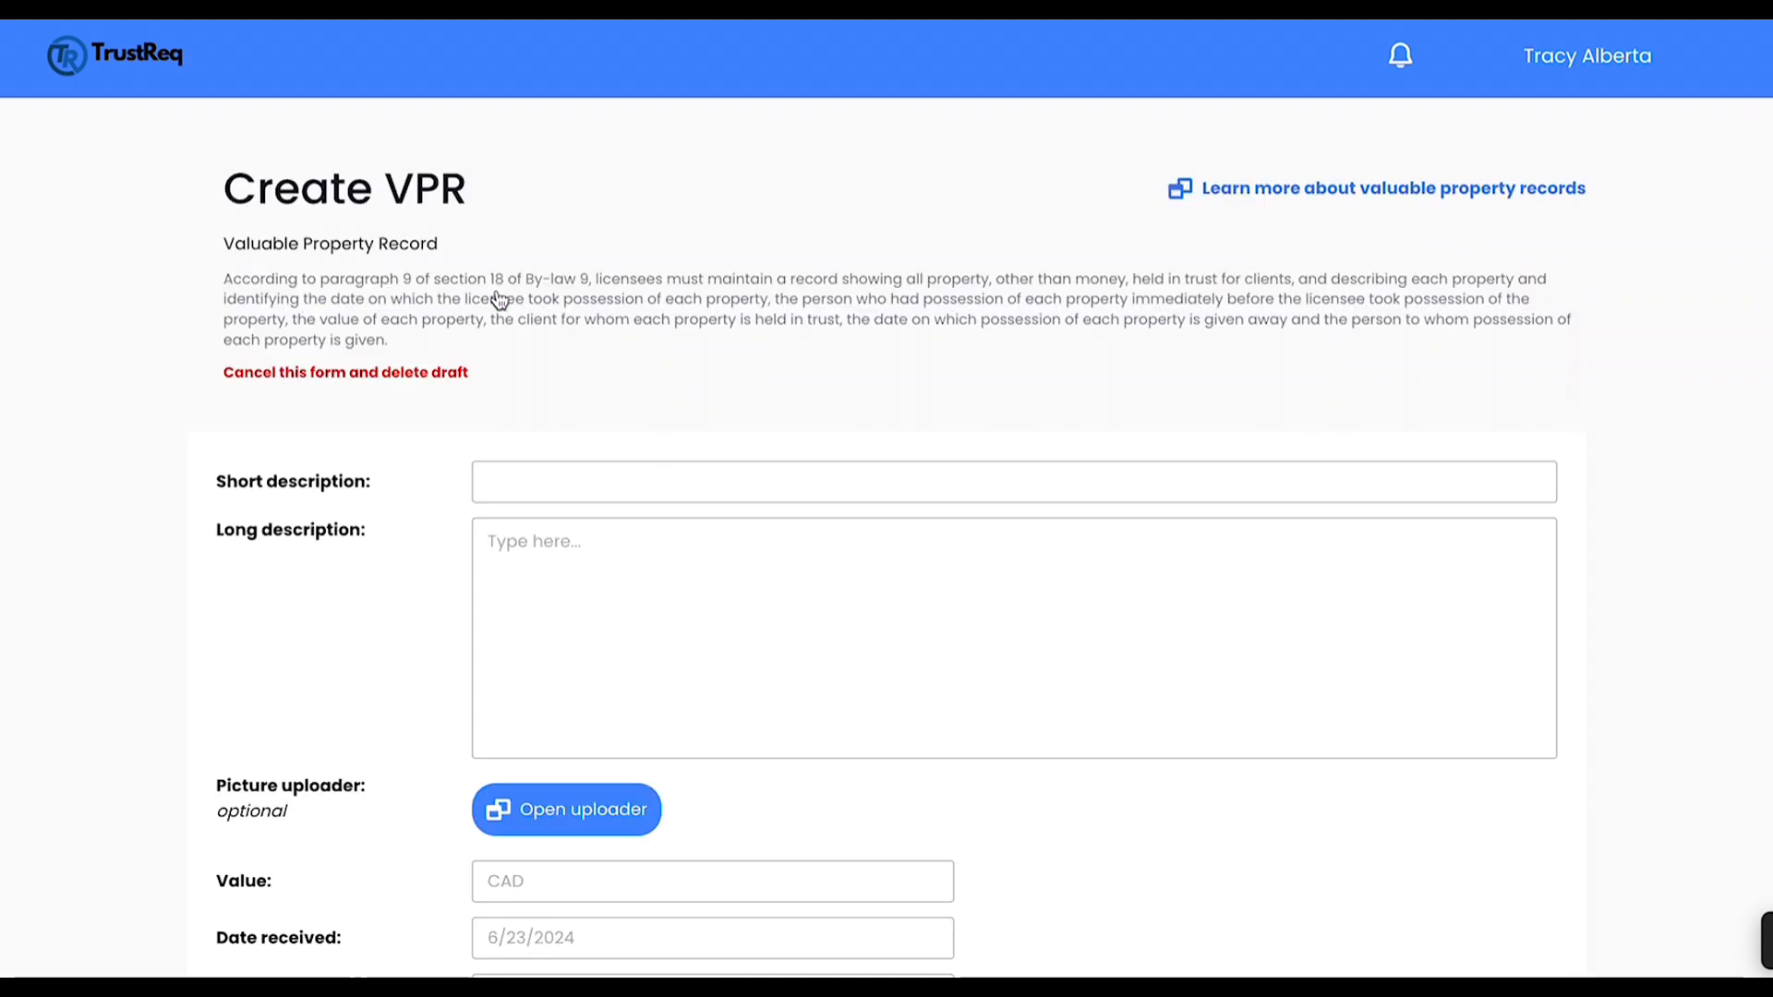
left_click(524, 477)
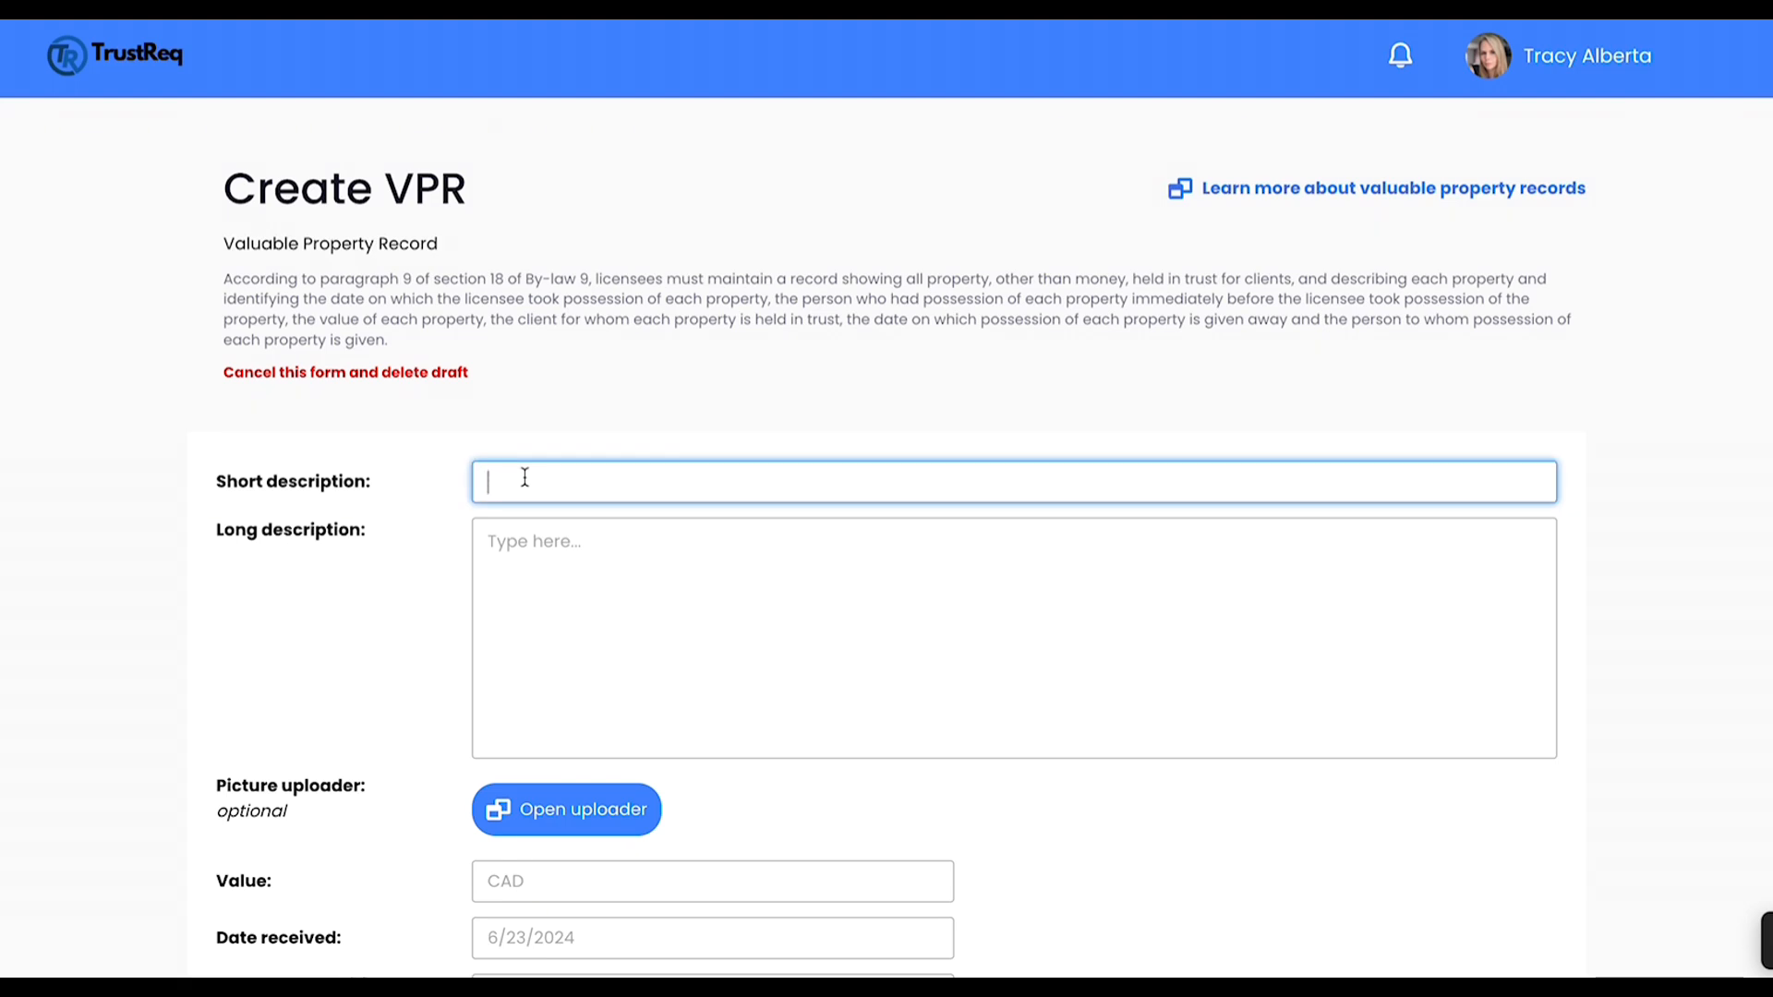
type("Watch")
left_click(533, 566)
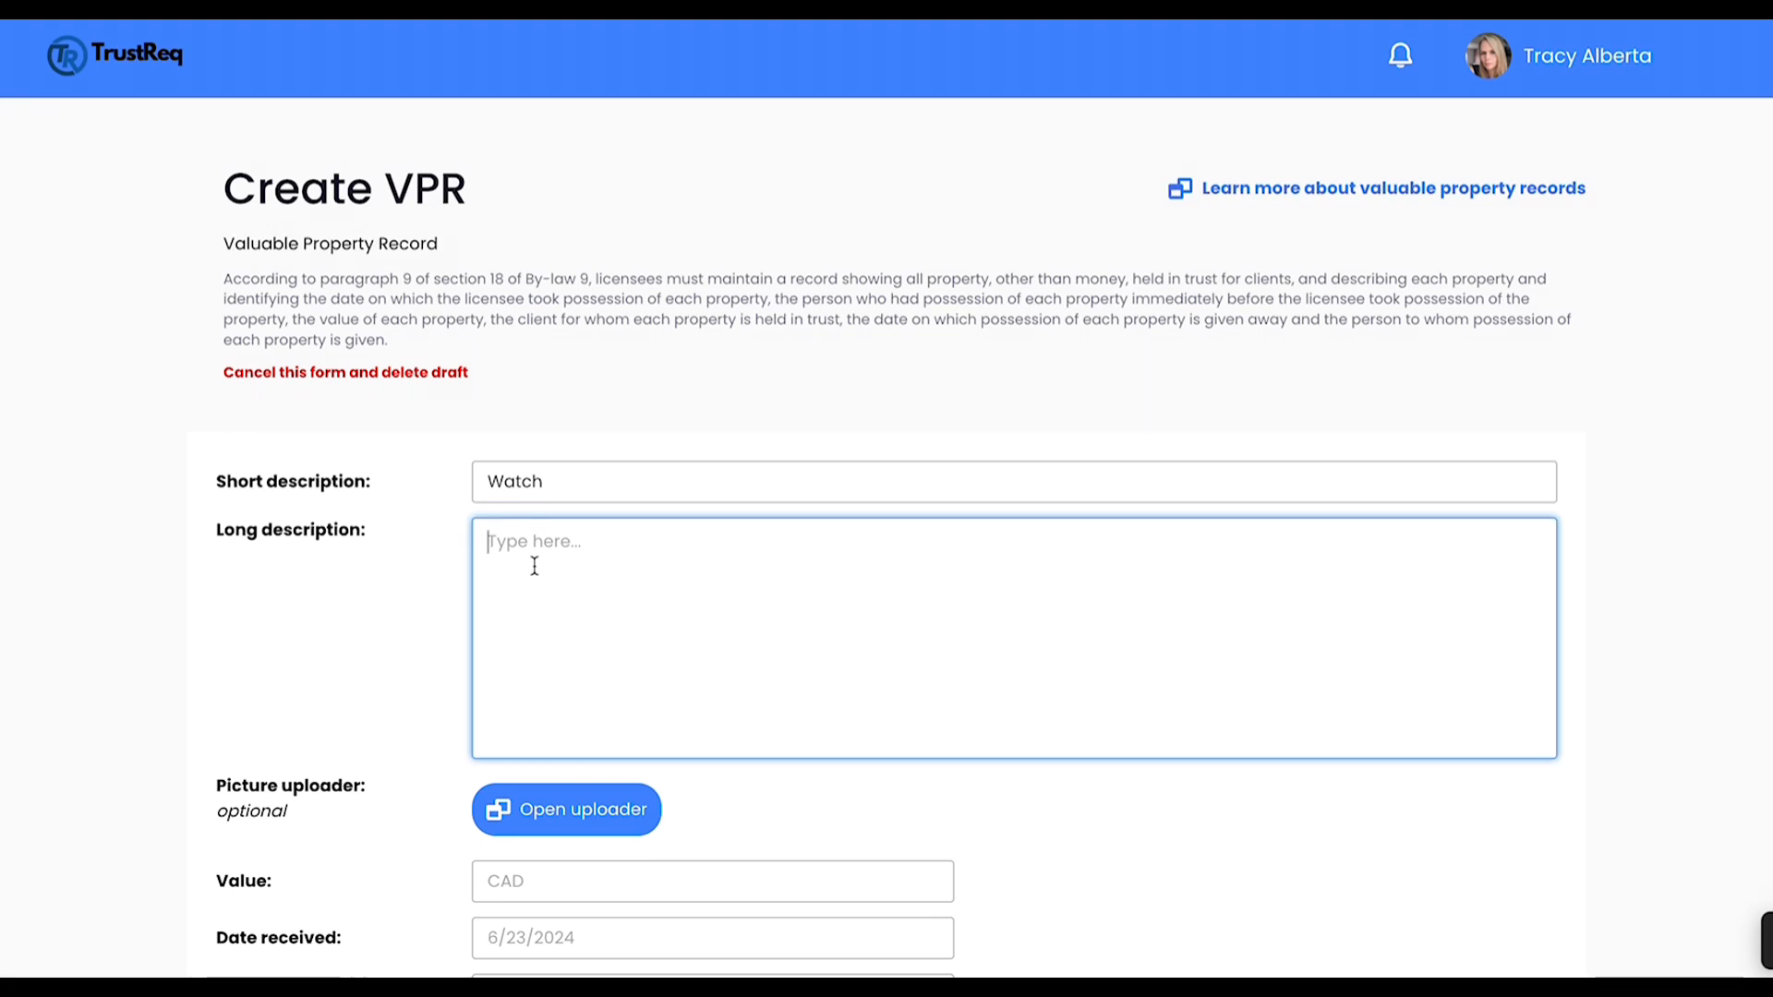
type("The item being cataloged is a watch composed of a stainless steel case with a black dial and matching black leather strap. The watch operates with an automatic movement mechanism and includes luminous hands and markers for improved visibility in low-light conditions. A date display is situated at the 3 o'clock position on the dial. The timepiece is safeguarded by scratch-resistant sapphire crystal, enhancing its durability and longevity. The overall condition of the watch is noted as new, with no discernible signs of wear or damage present.")
left_click(407, 678)
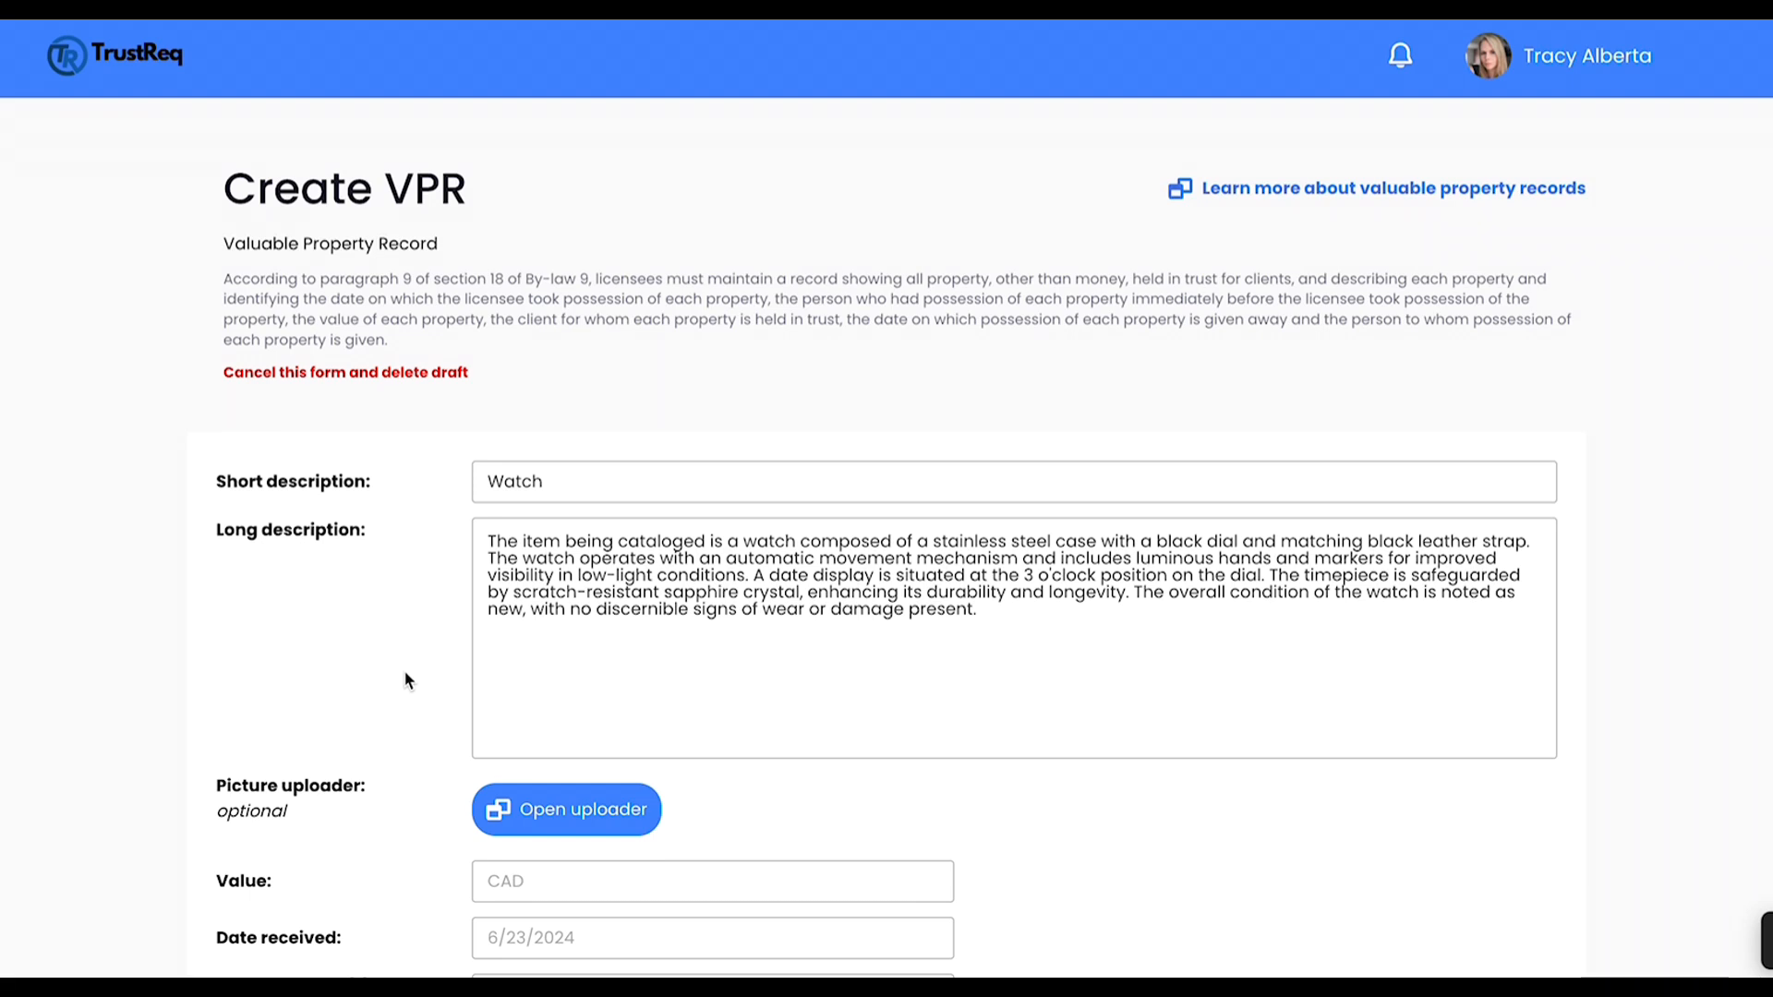
Step: View the import options for pictures of the item, then dismiss the uploader without adding files
scroll(406, 681, "down", 3)
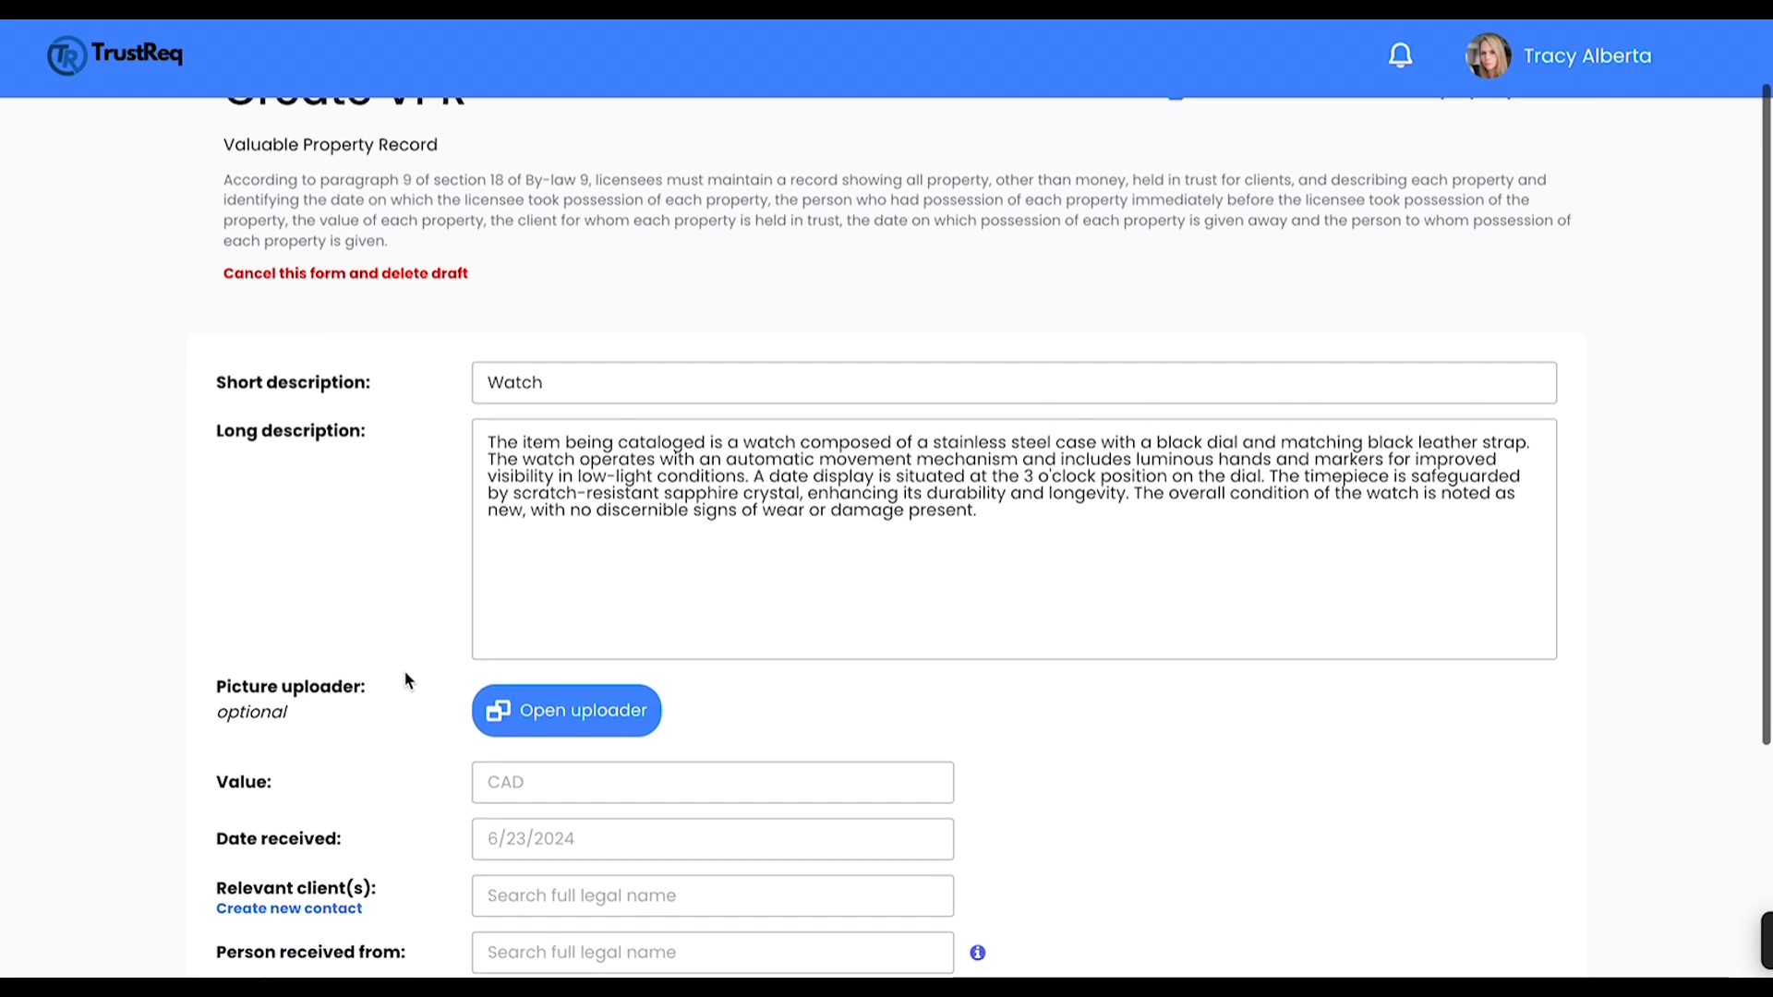
scroll(406, 680, "down", 1)
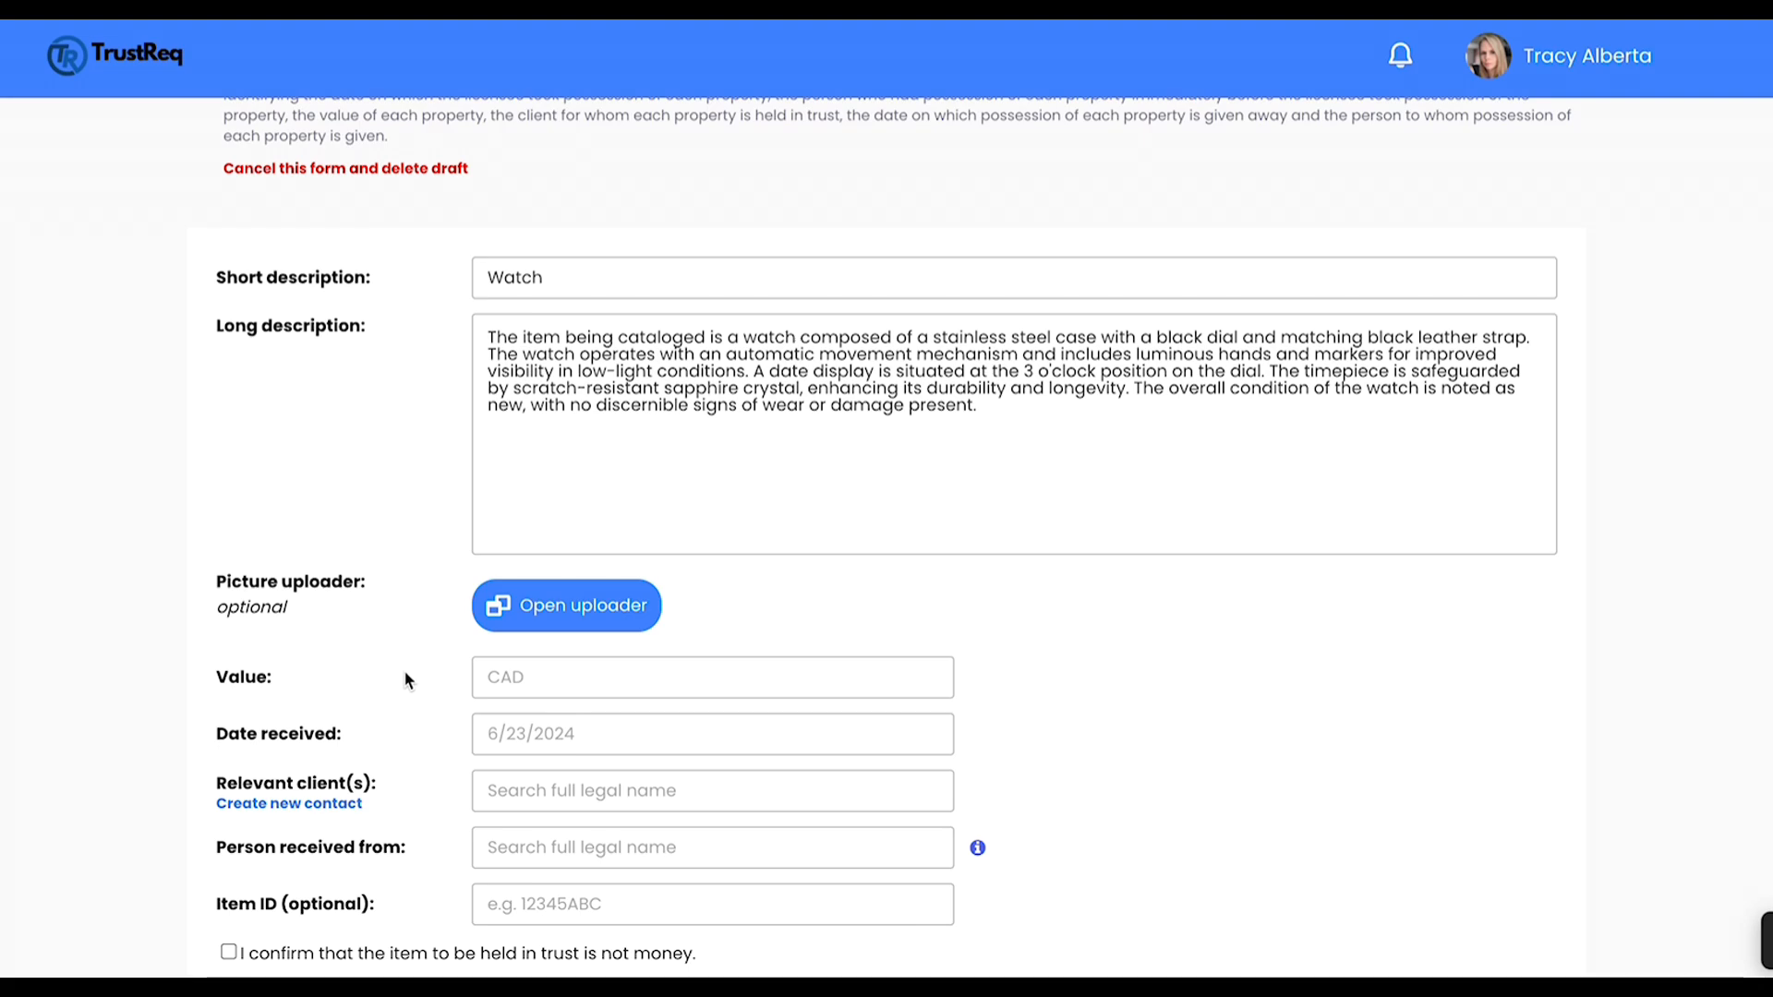
left_click(584, 628)
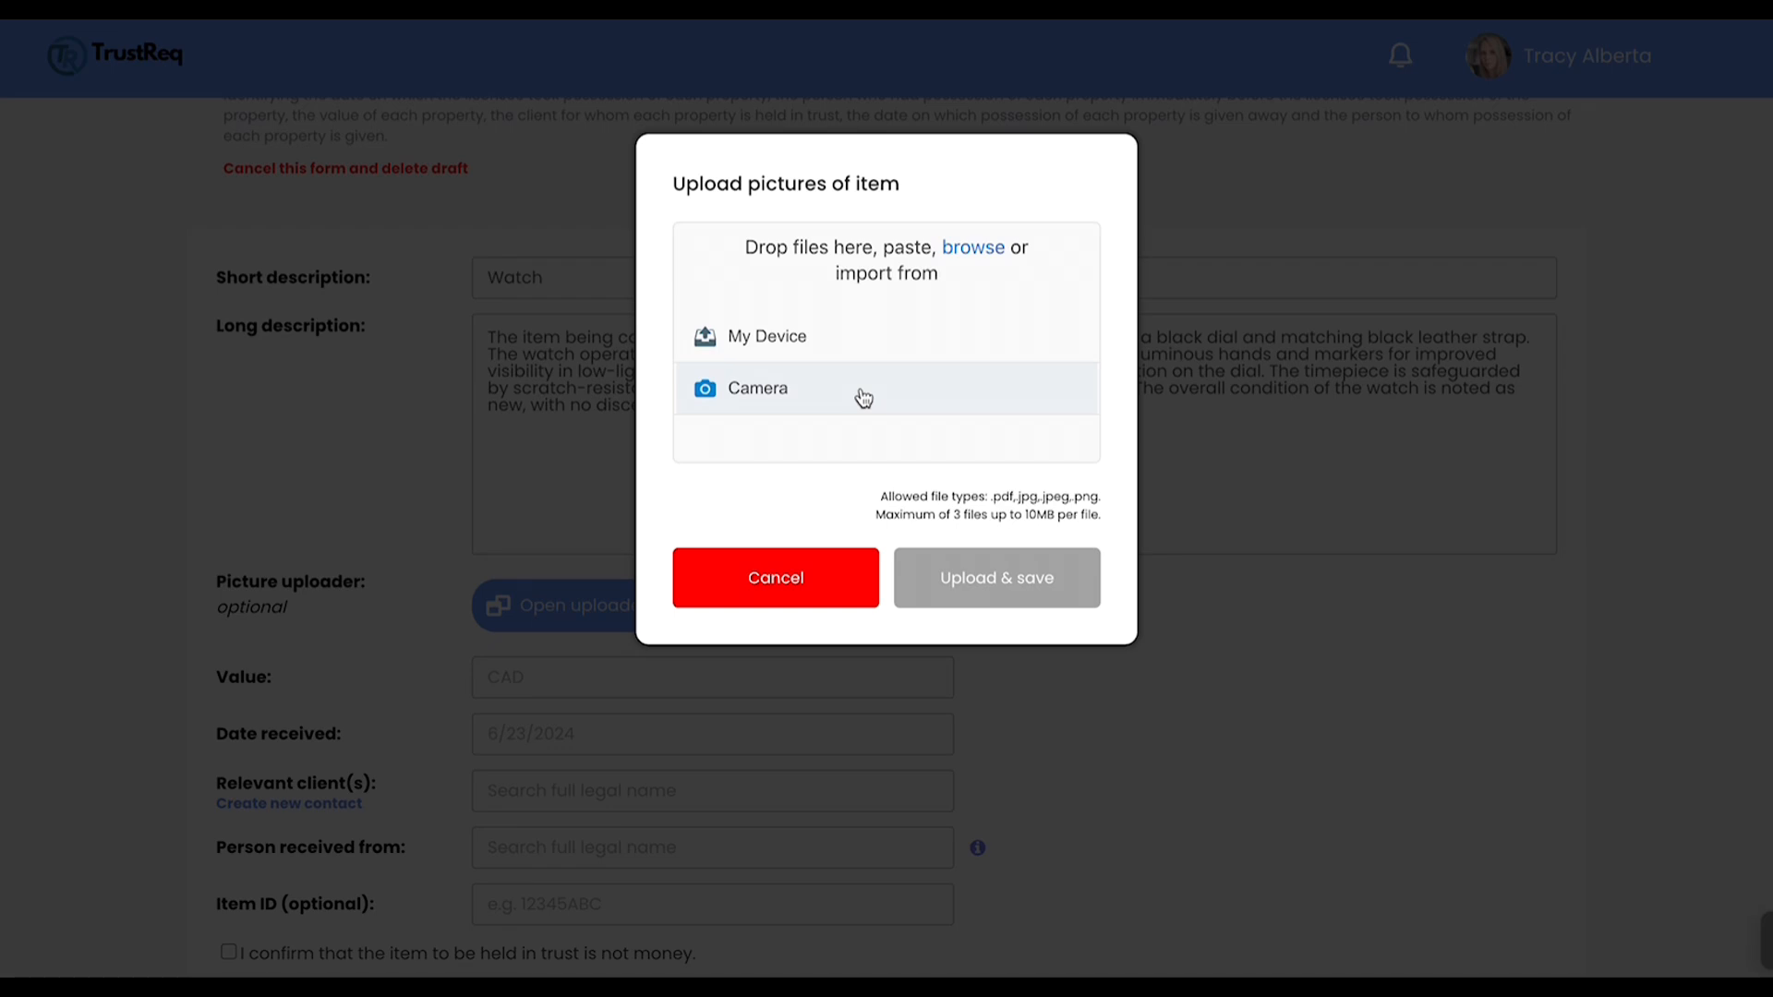
left_click(842, 586)
Step: Set the watch's value to $150,000.00 and its date received to 6/23/2024
scroll(824, 629, "down", 1)
left_click(824, 633)
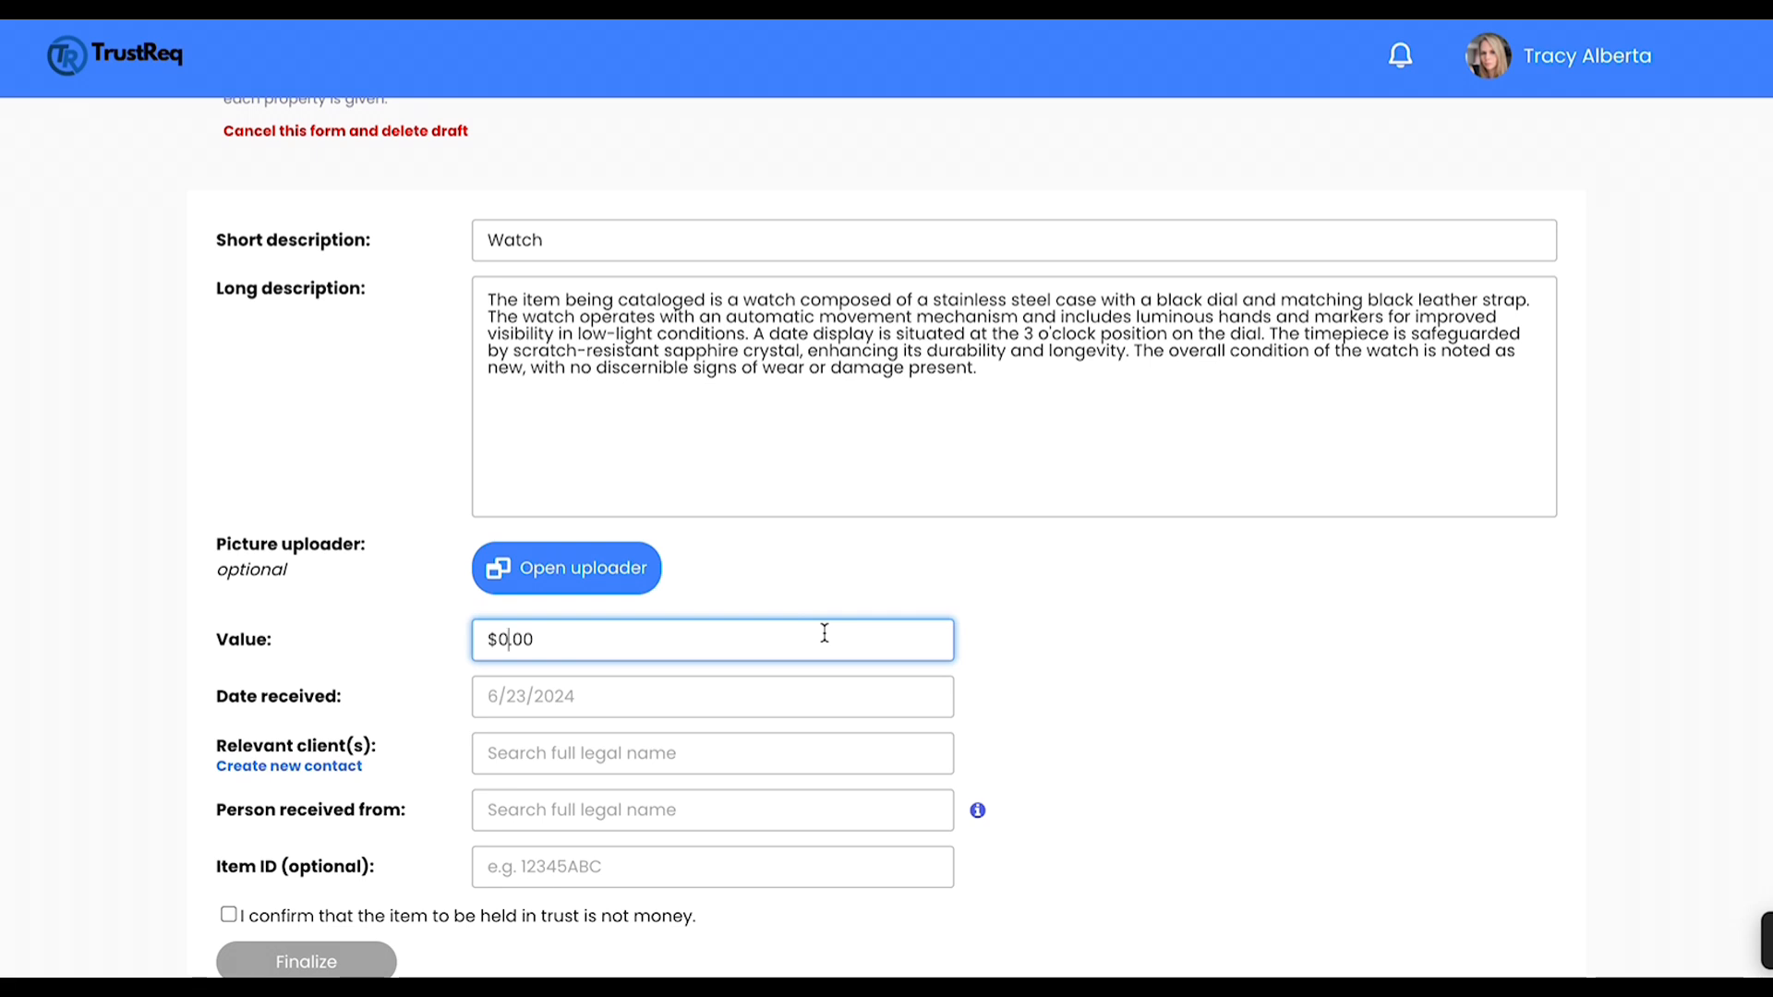
type("15000")
left_click(833, 713)
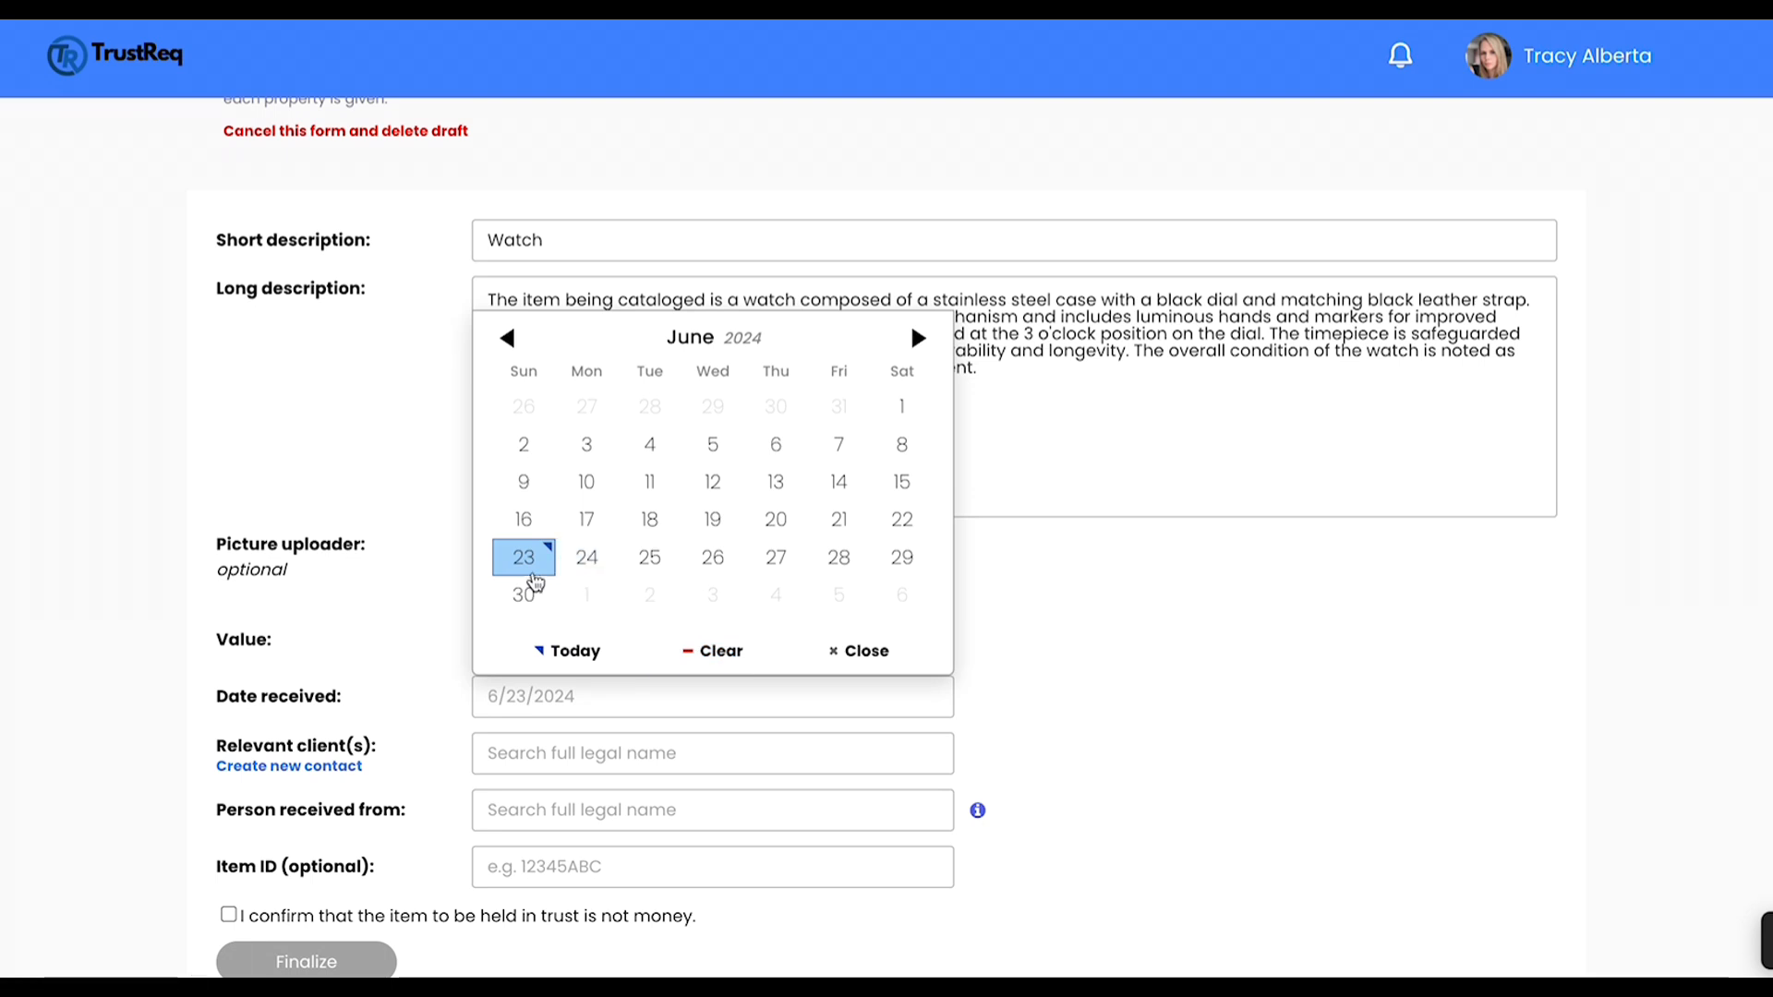
left_click(524, 558)
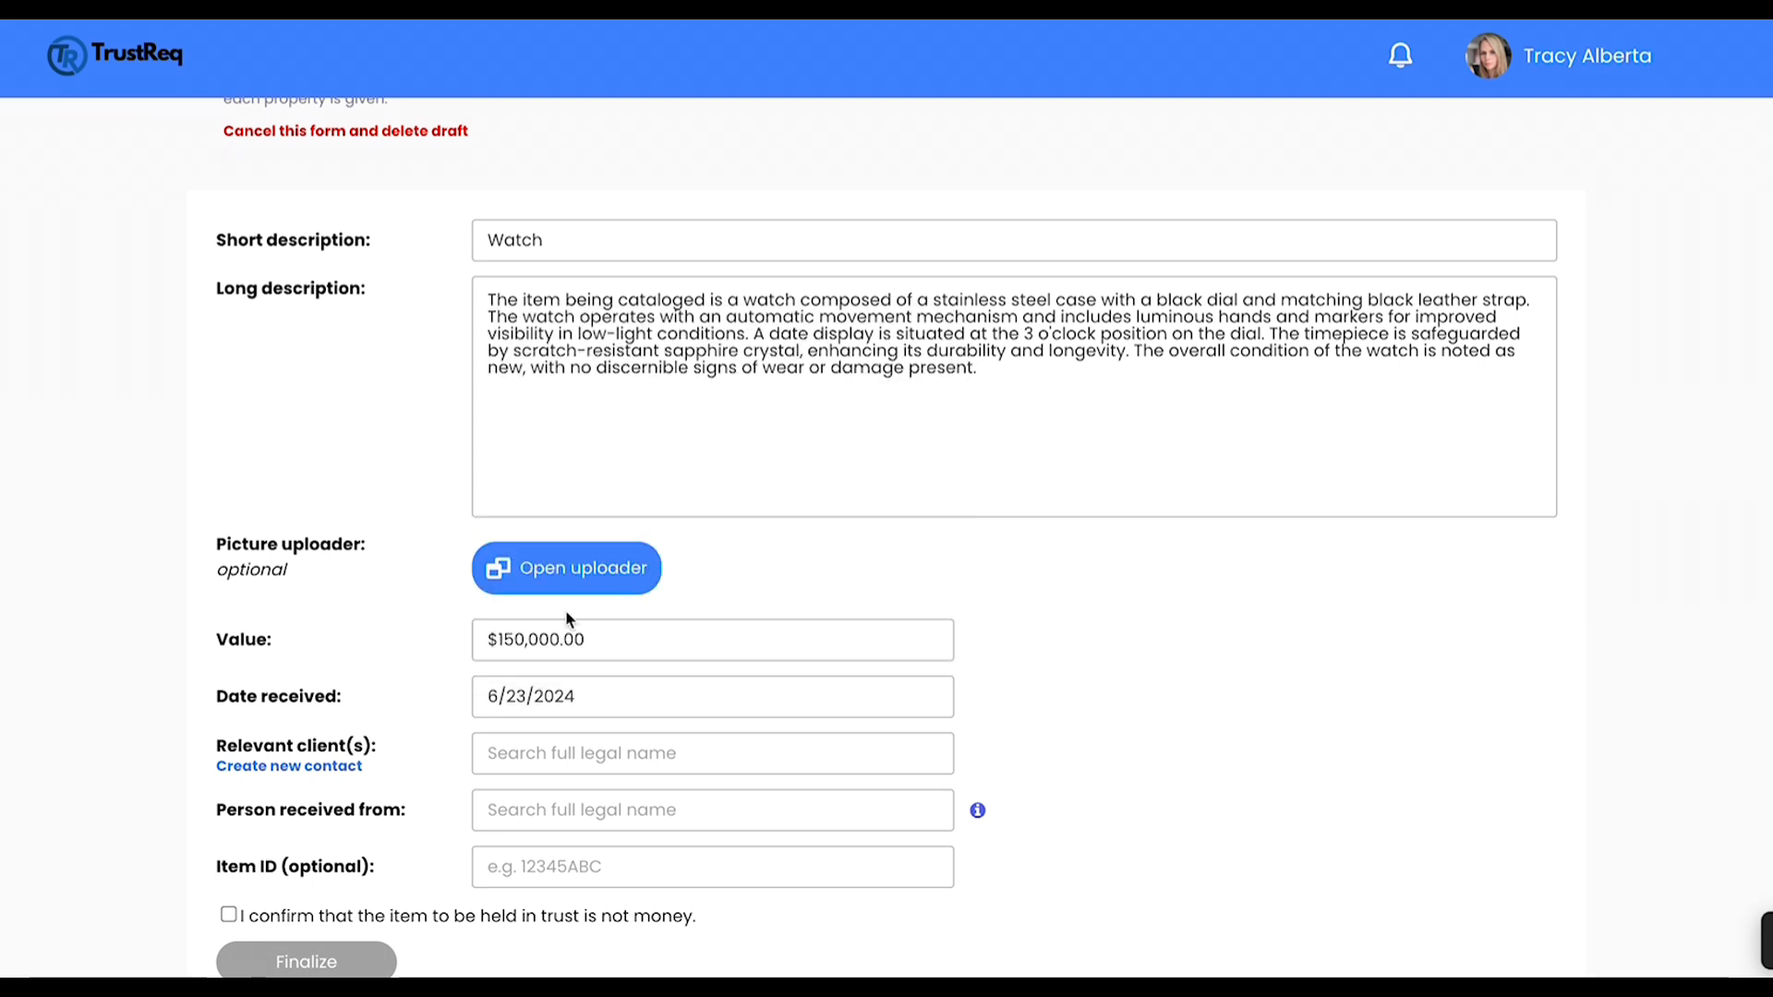
Step: Search for the existing client with "Cli" and add the matching contact to the record's relevant clients
left_click(647, 746)
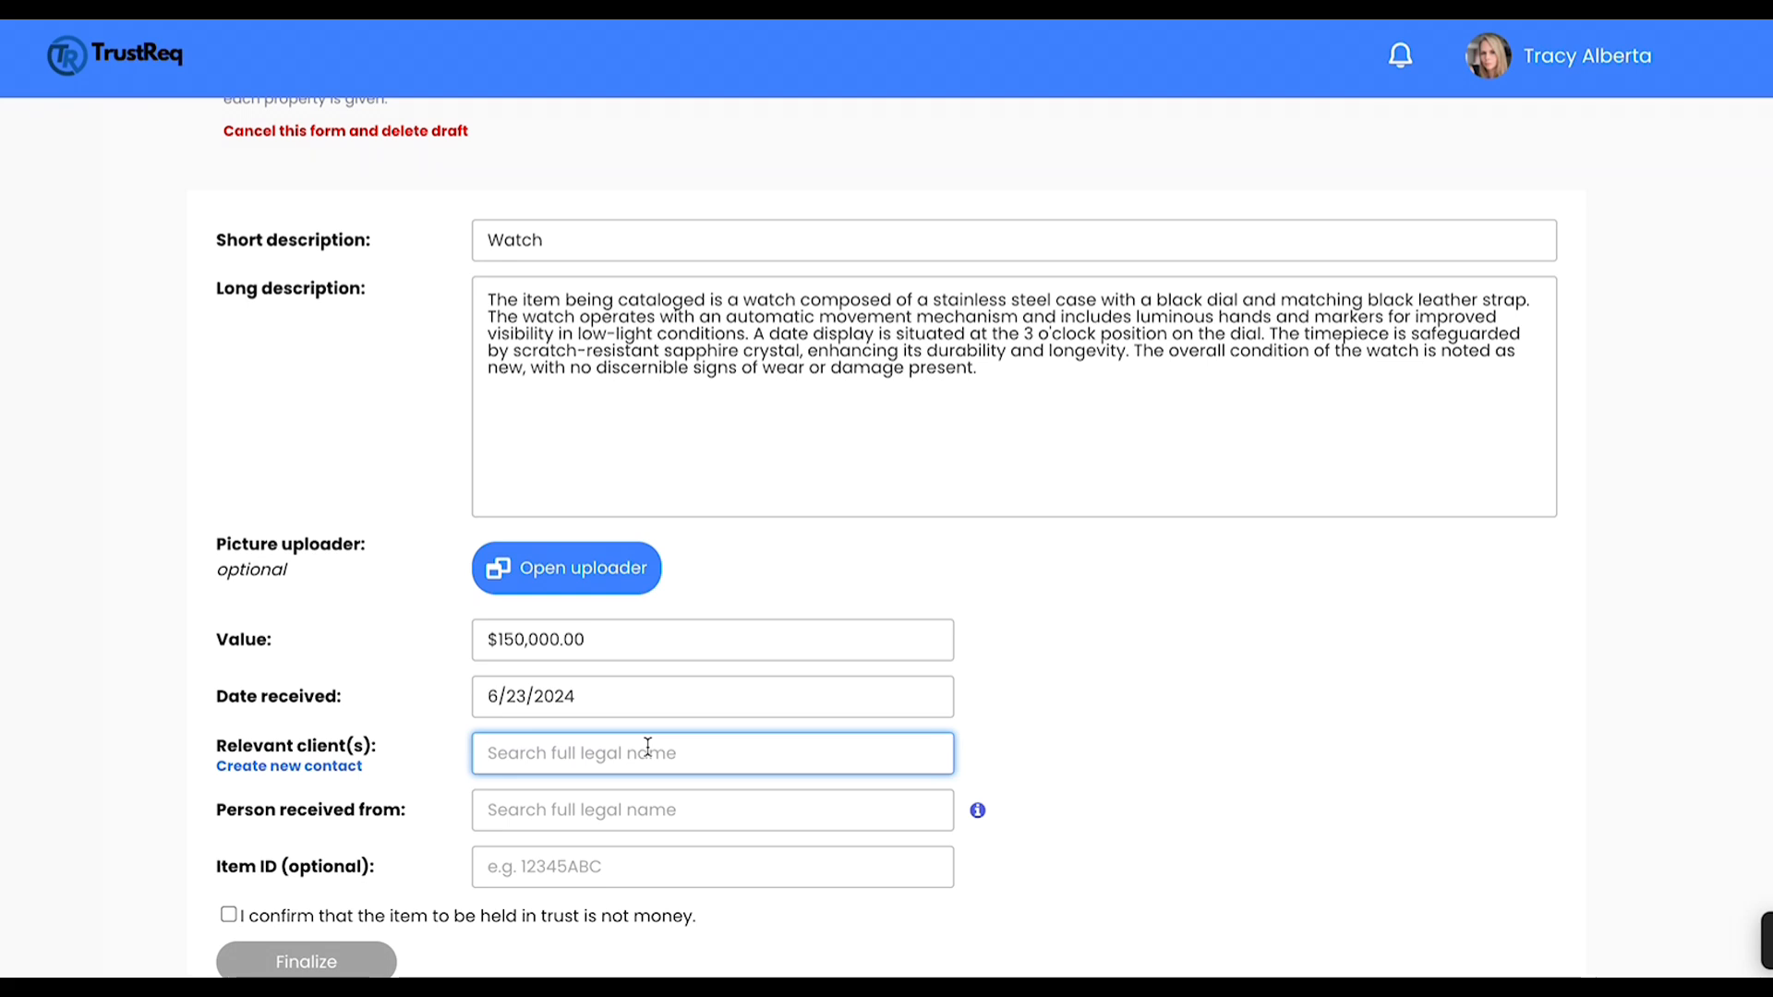
type("Cli")
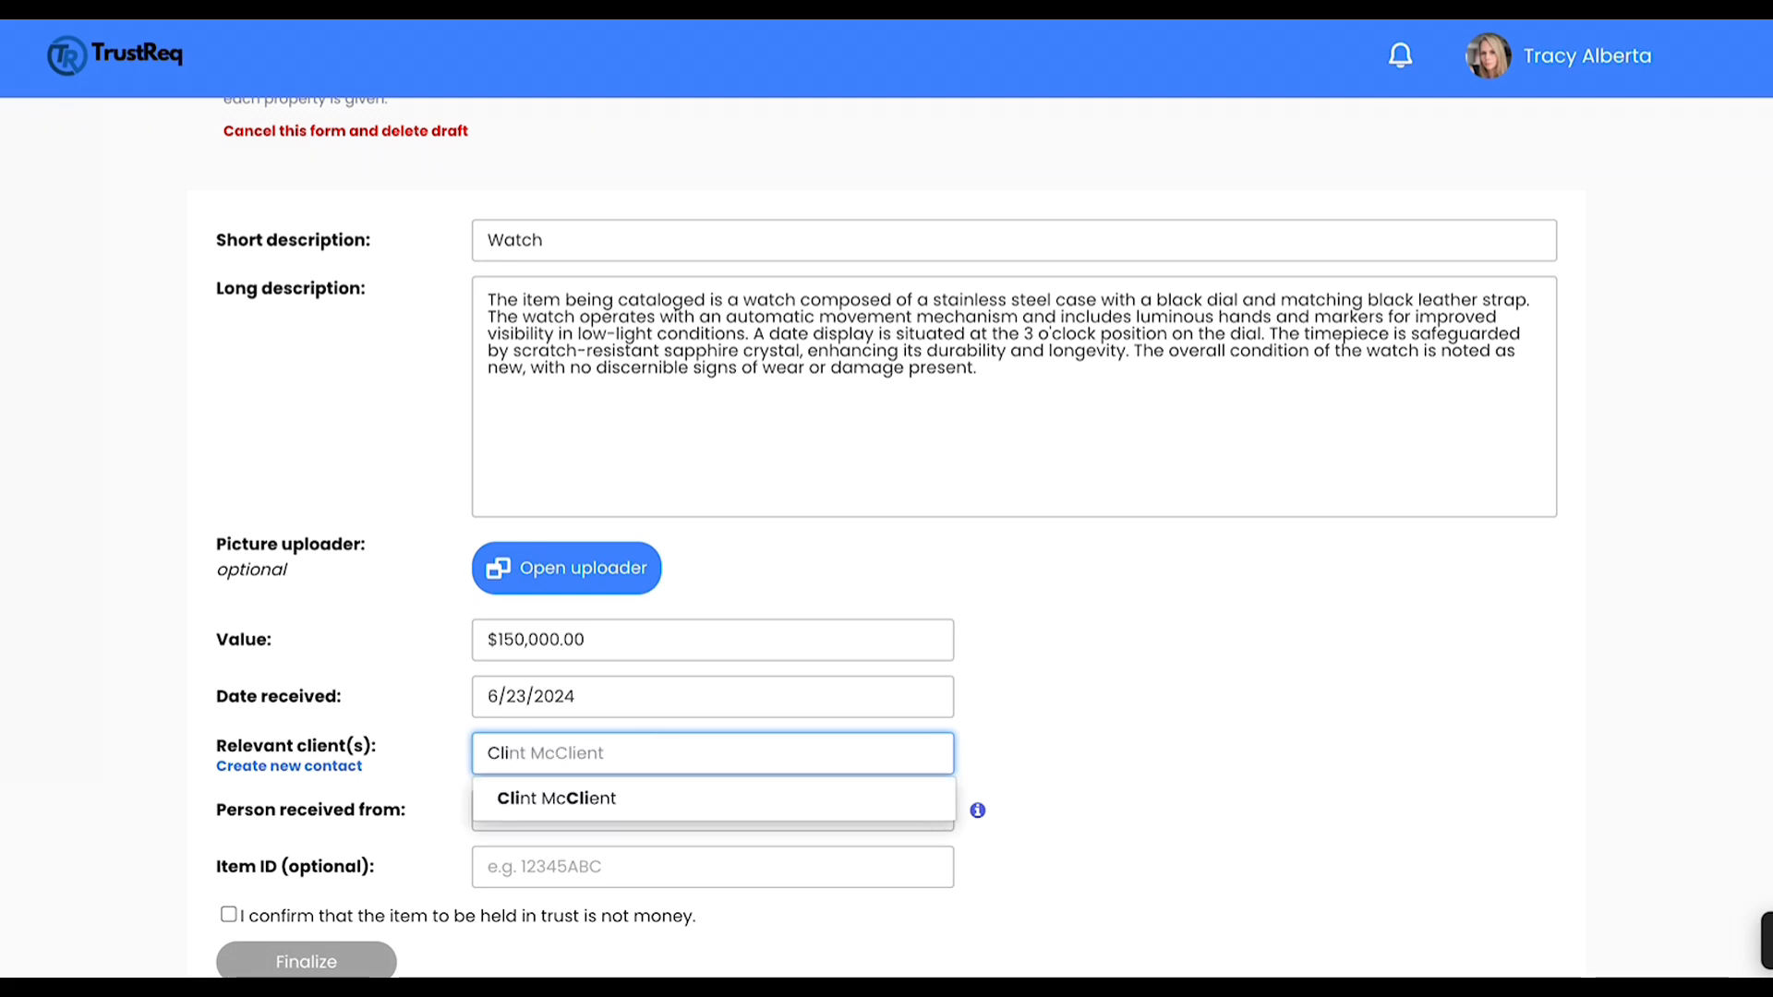
left_click(647, 800)
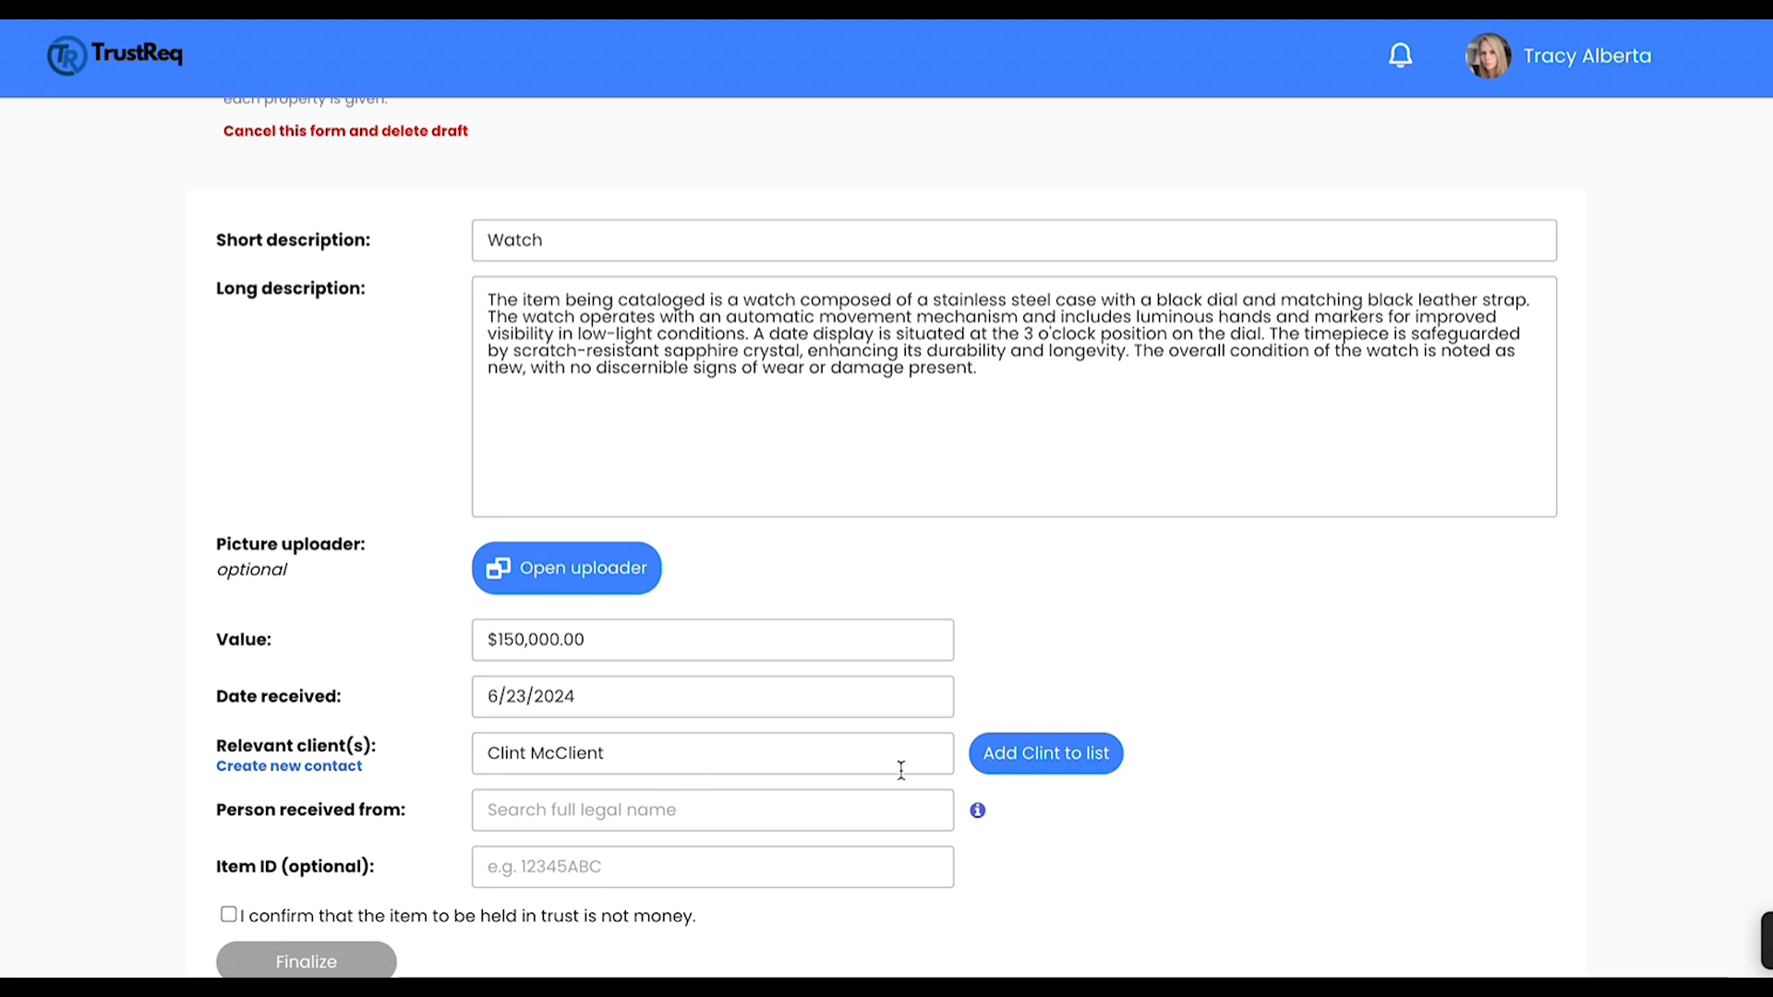
left_click(1036, 767)
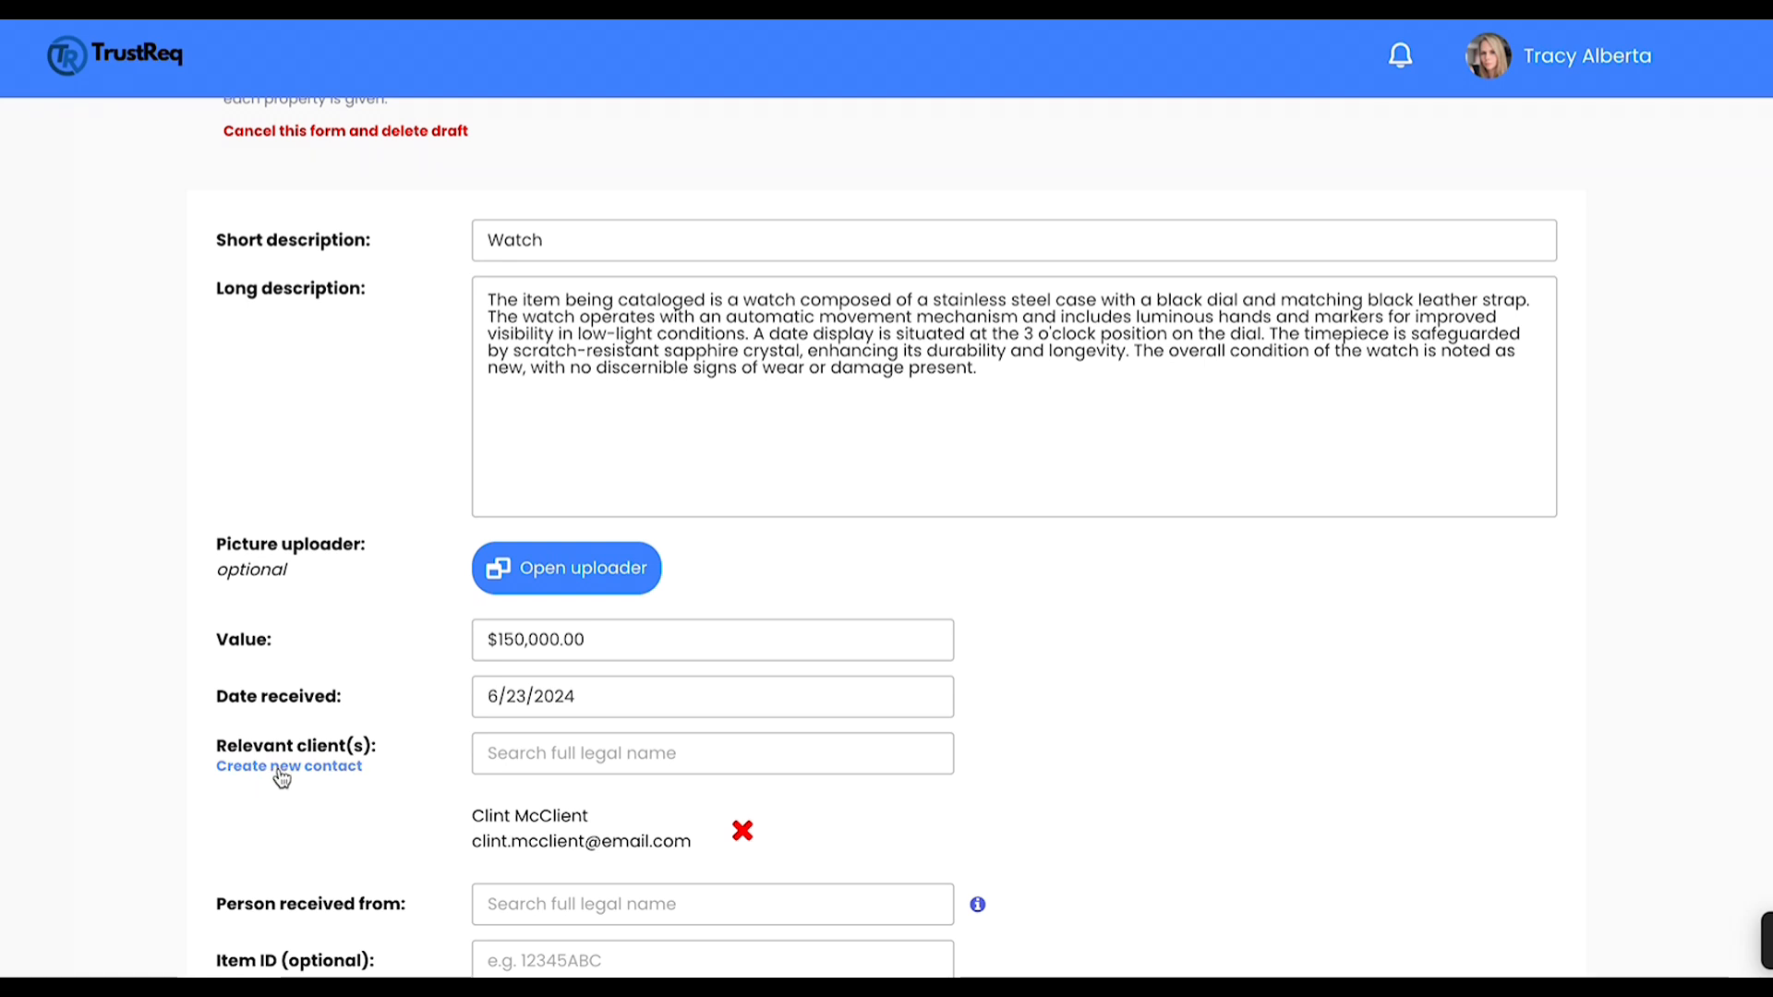
Step: View the form for creating a new contact and cancel it without entering anything
left_click(323, 768)
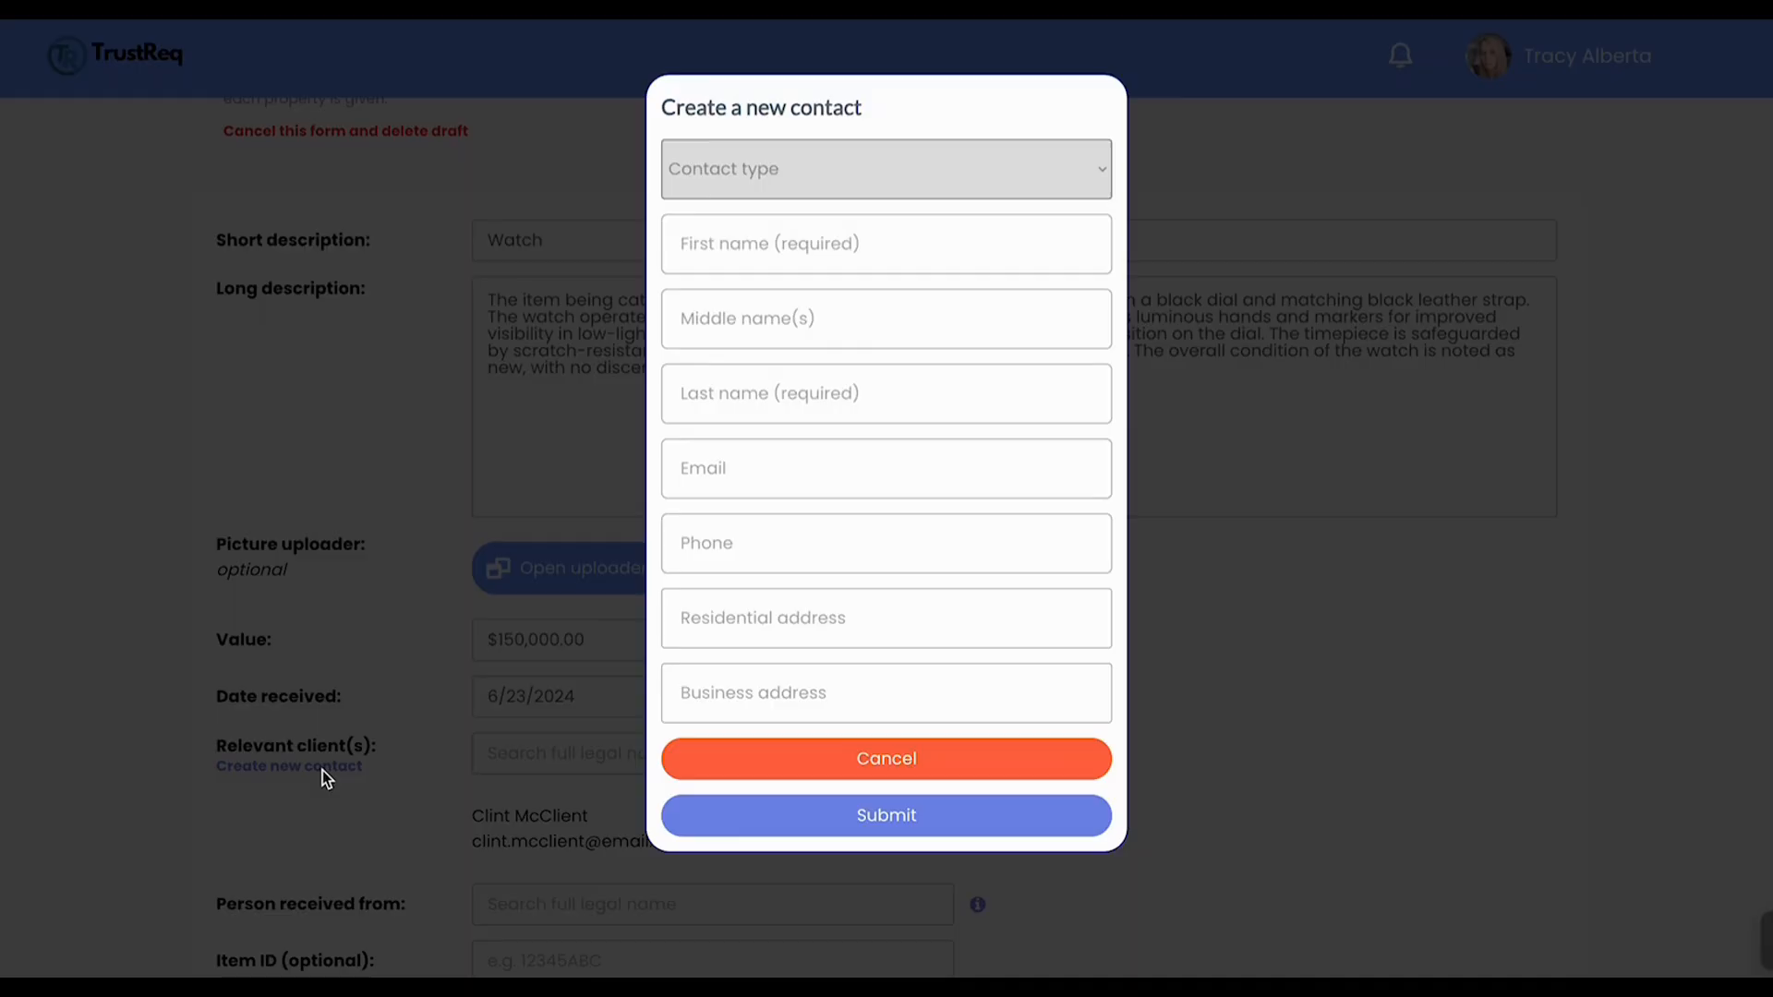
left_click(914, 759)
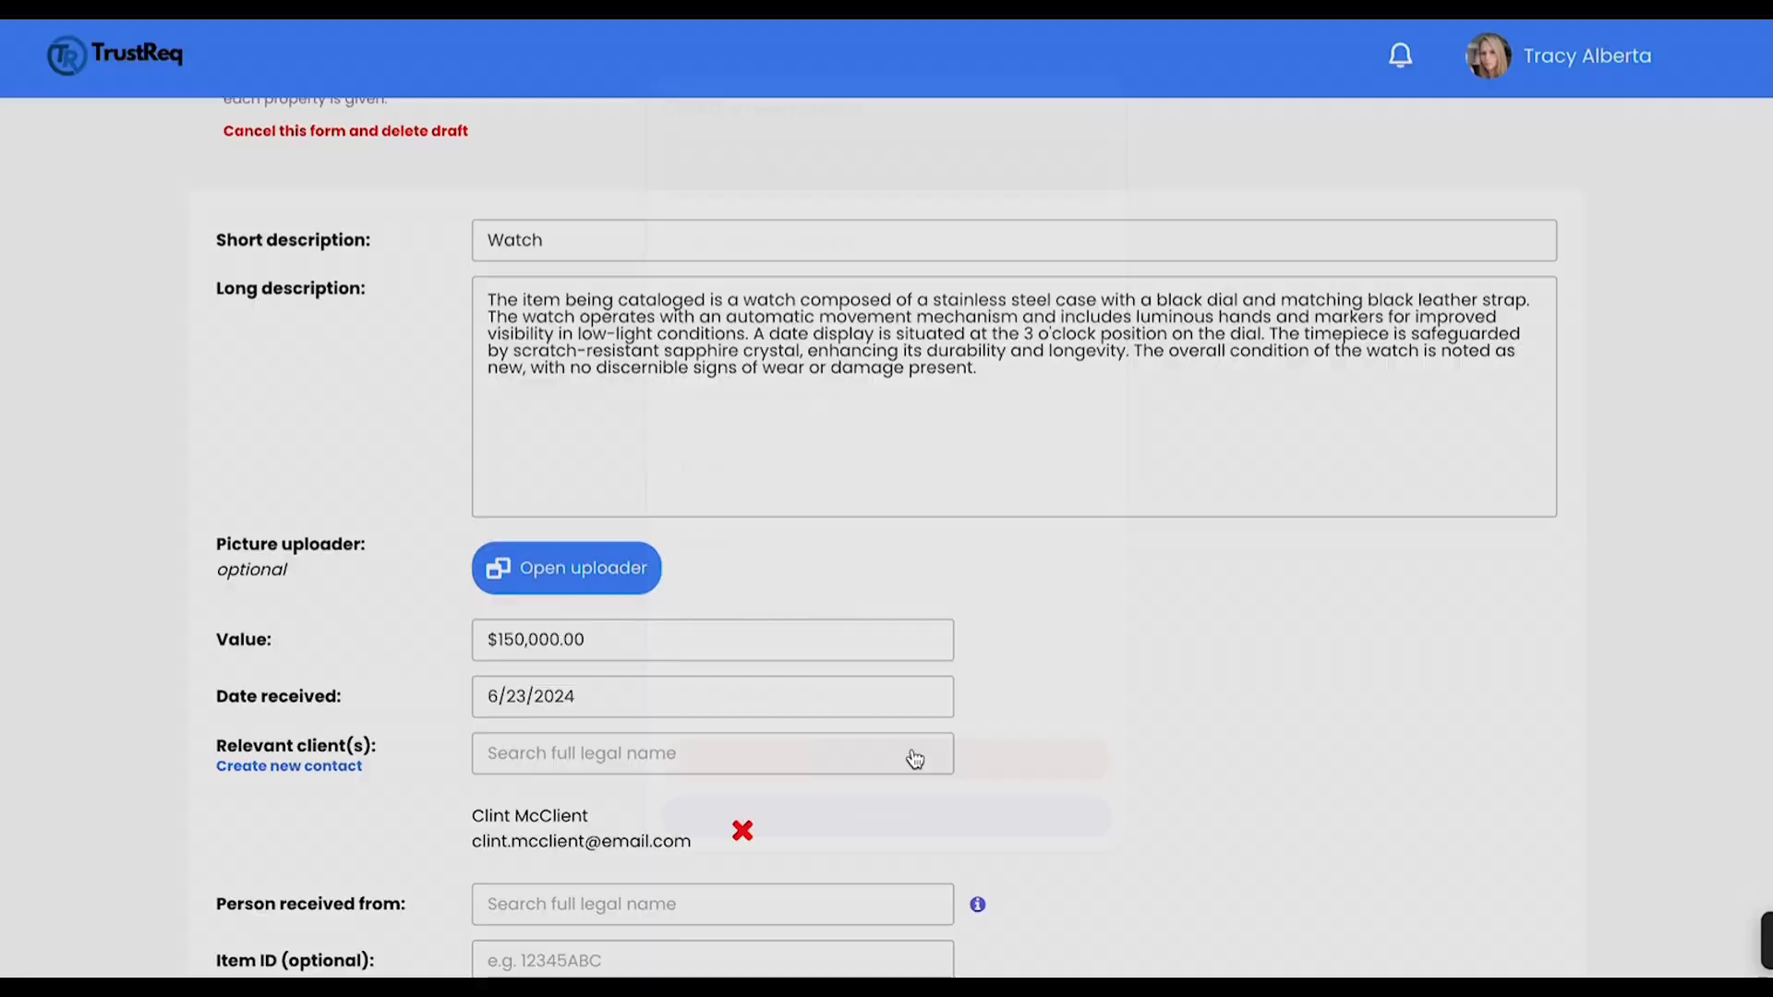
Step: Search with "Cli" and select the same client as the person the watch was received from
scroll(1134, 754, "down", 1)
scroll(1134, 755, "down", 2)
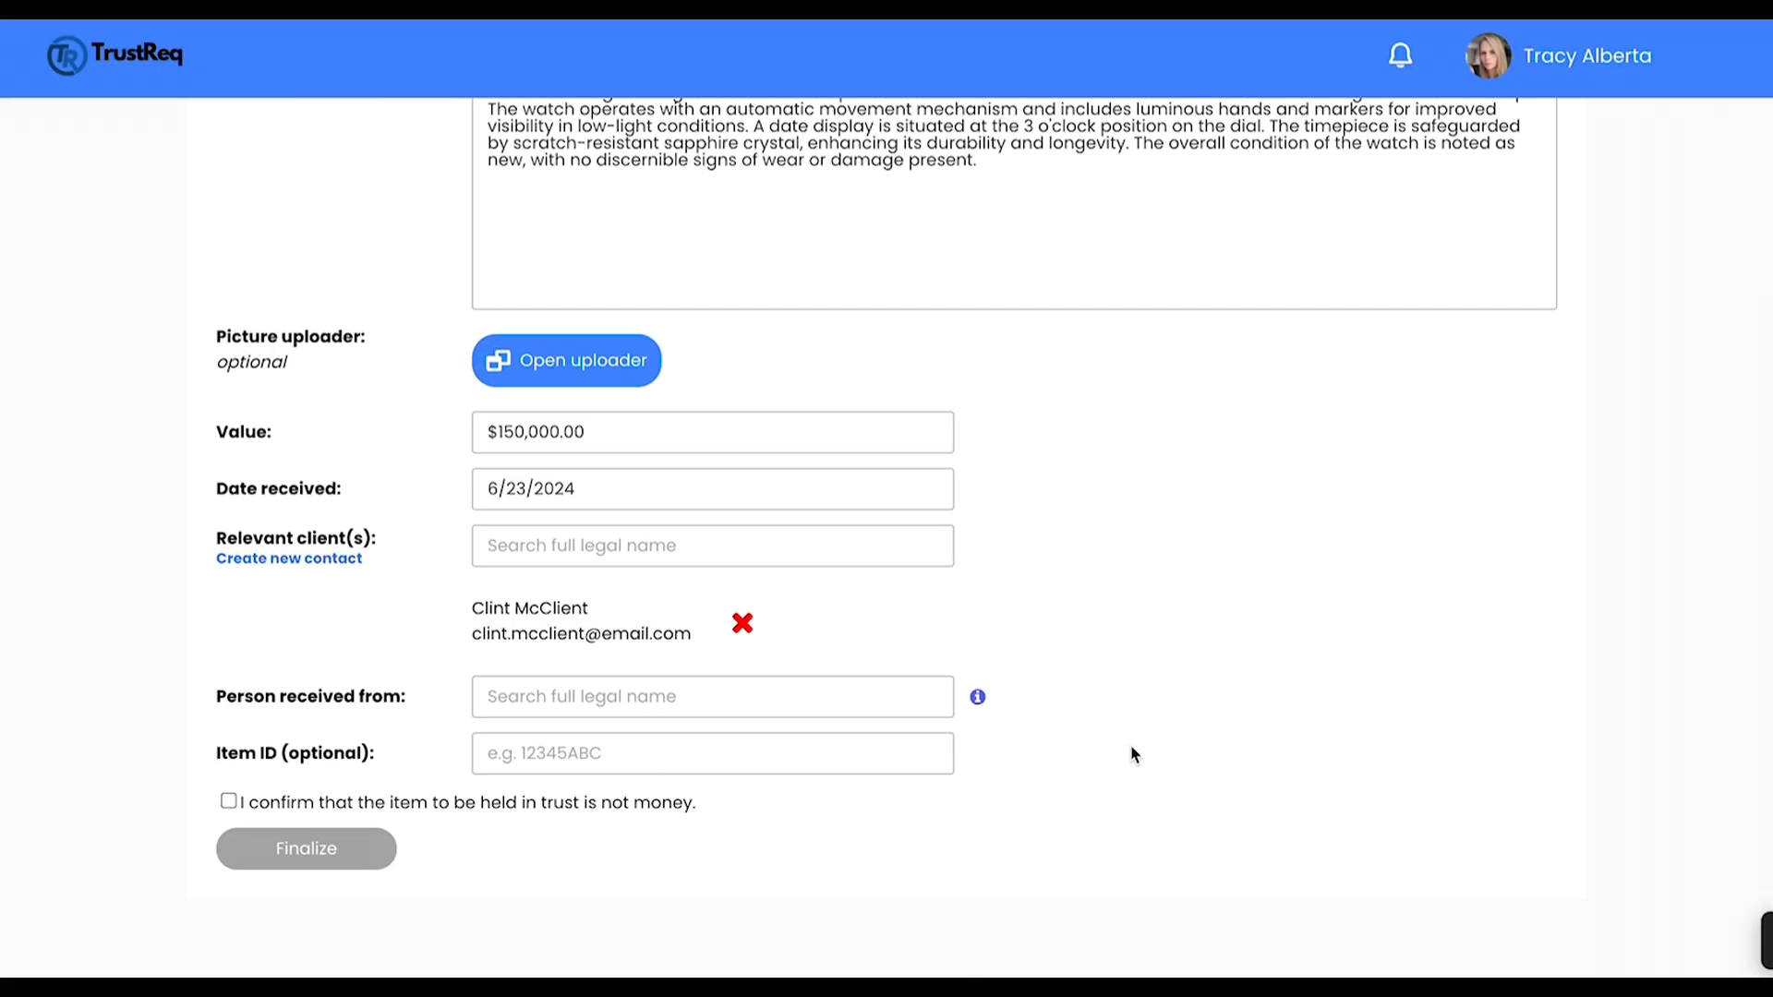
left_click(836, 703)
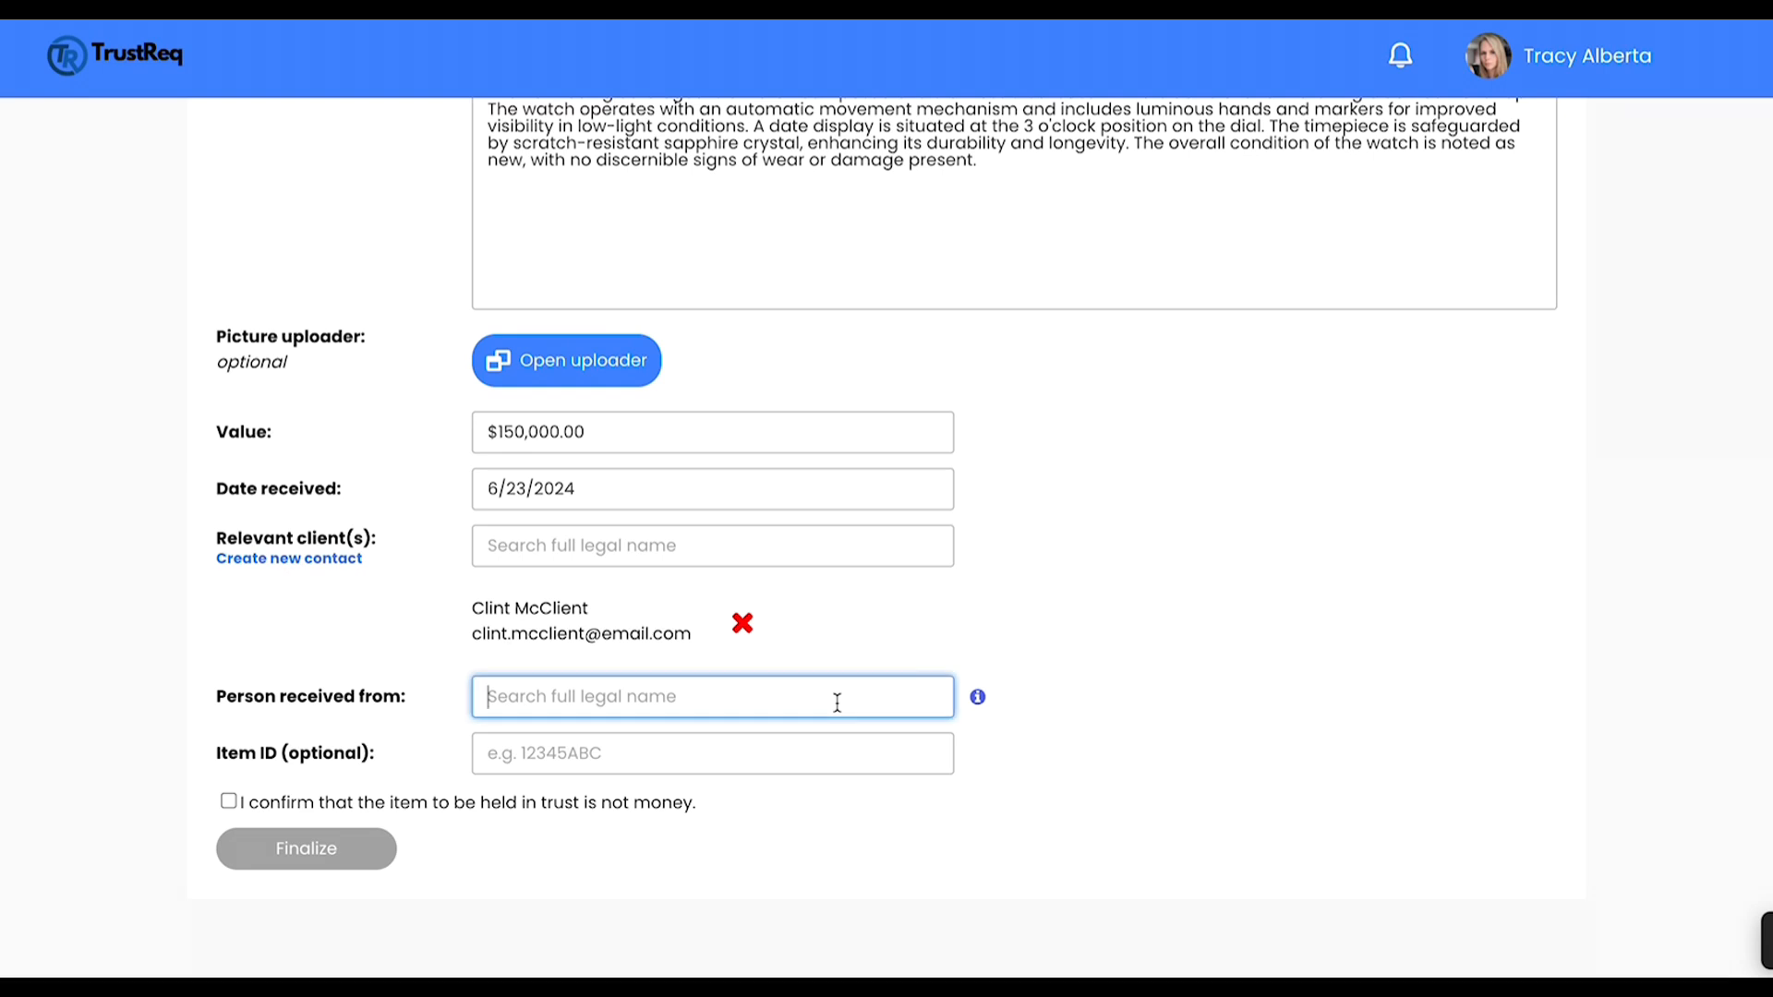
type("Cli")
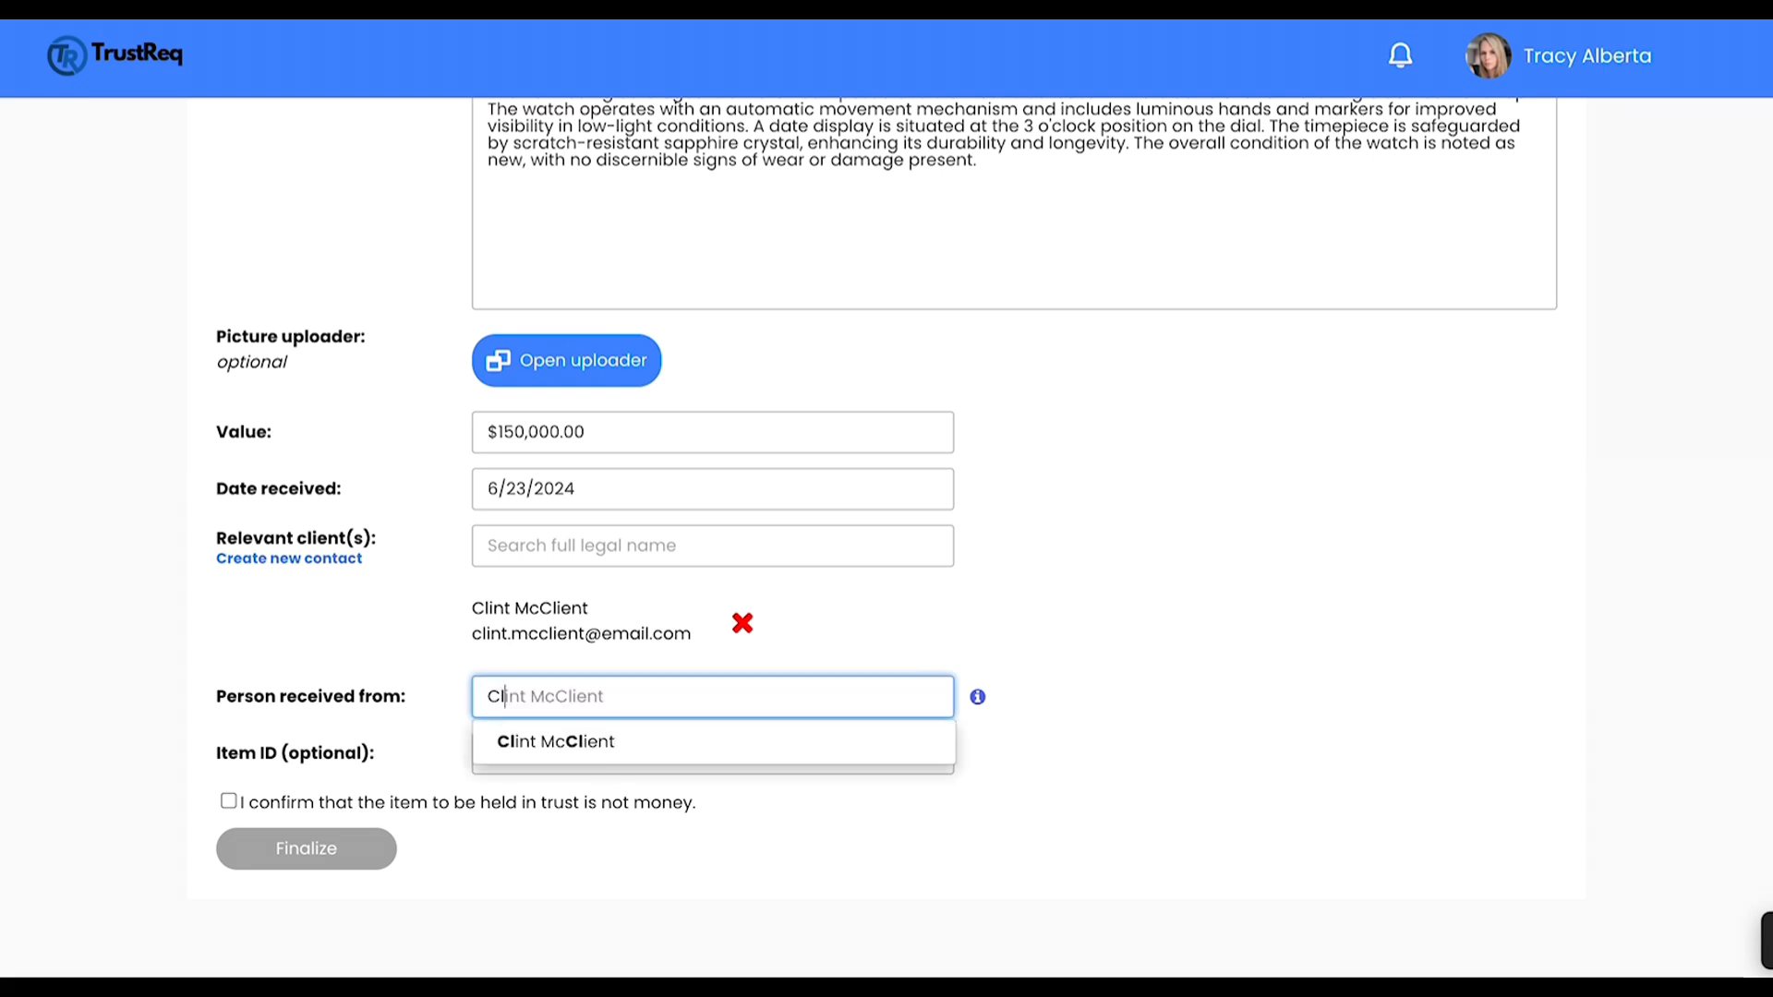
left_click(829, 742)
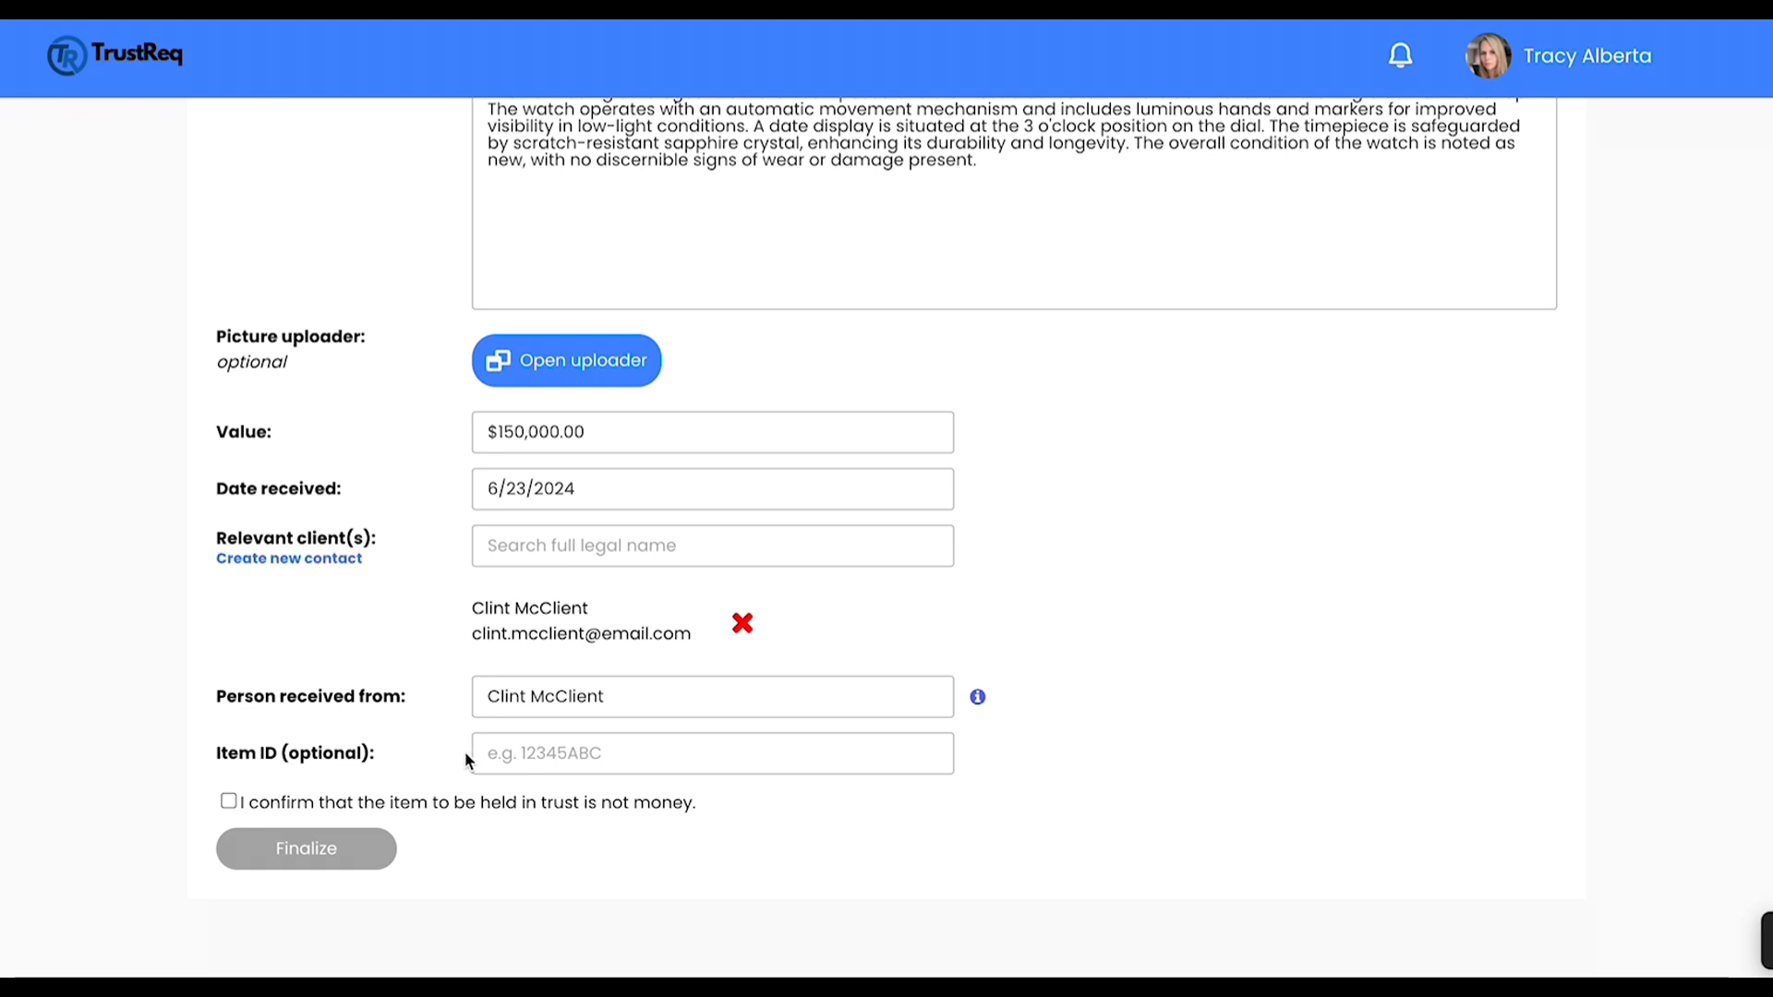
Step: Set the item ID to 1234567 and finalize the record with the confirmation that the item is not money
left_click(531, 751)
type("1234567")
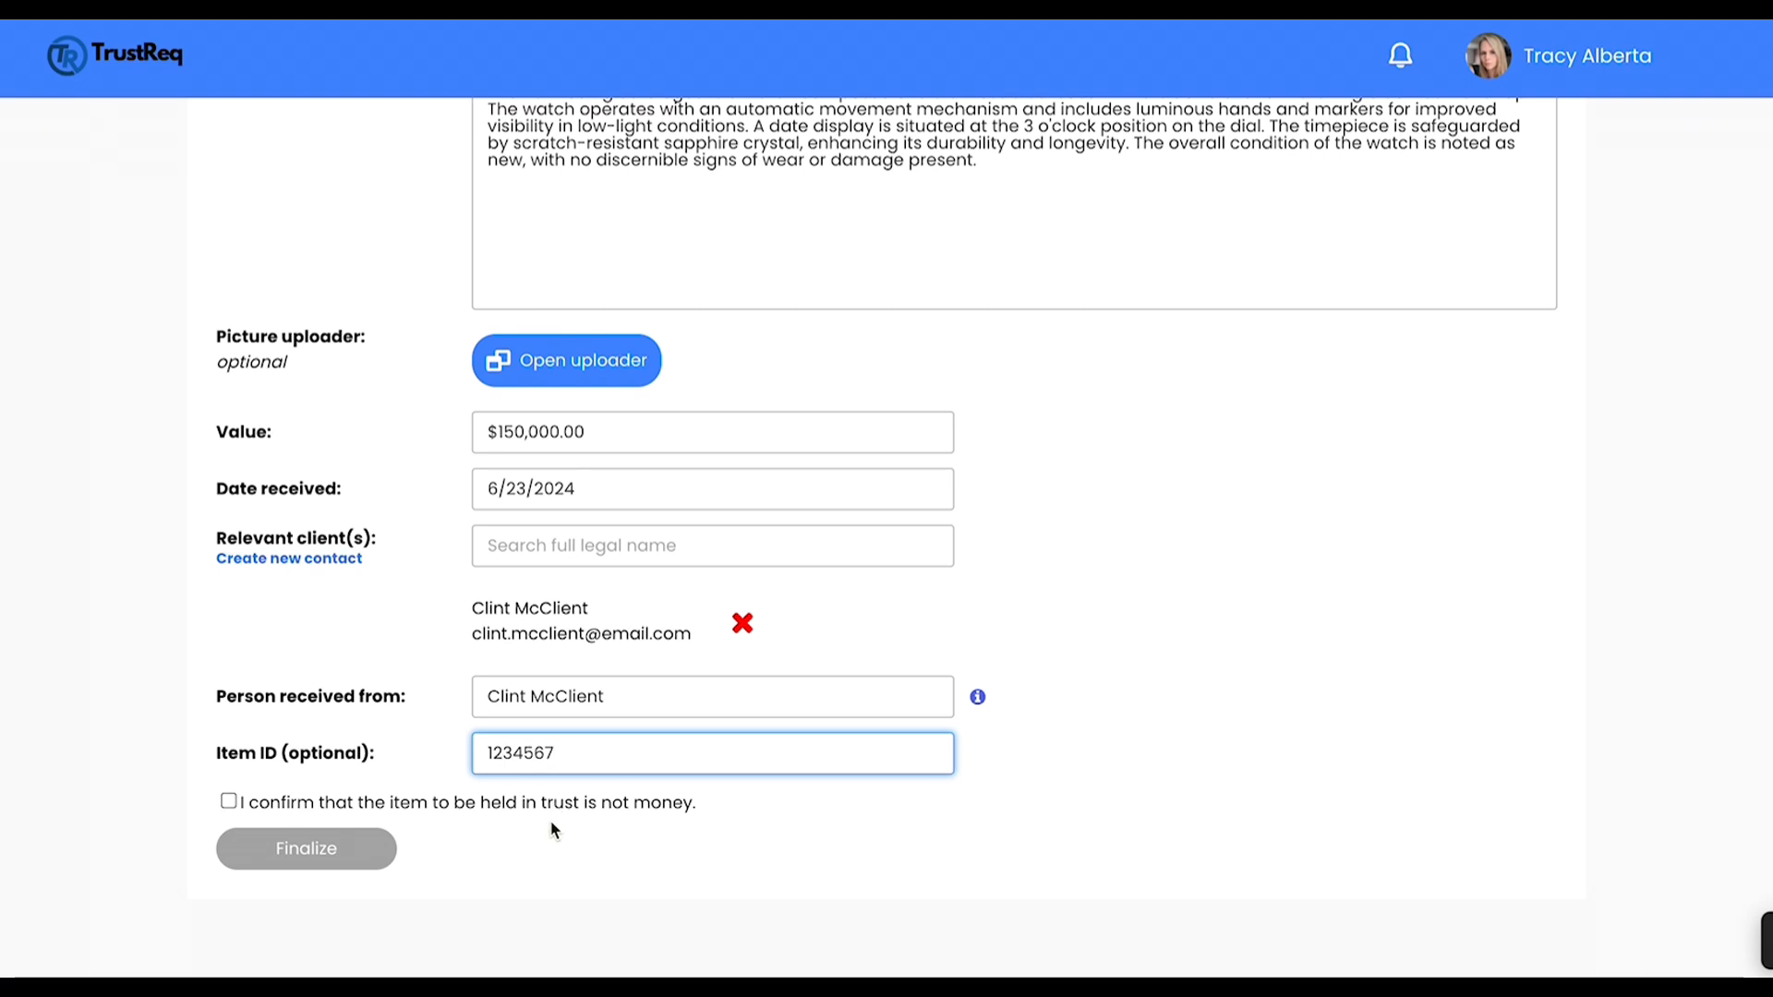
left_click(228, 803)
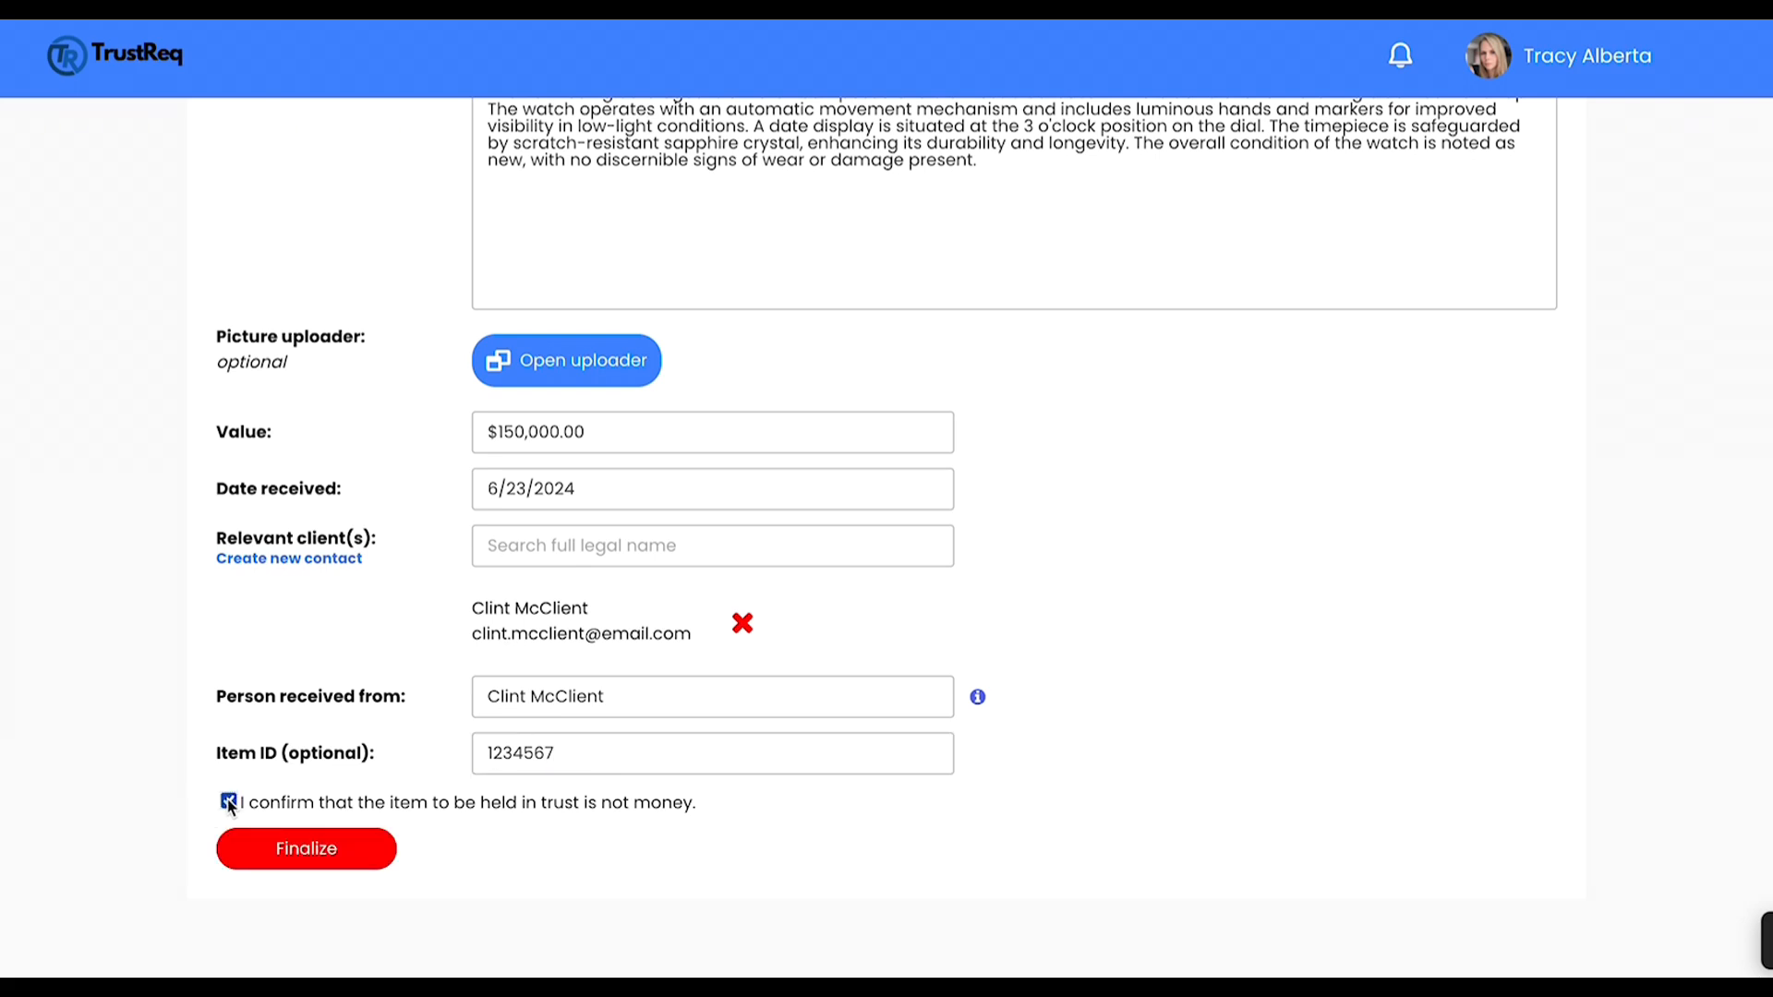
left_click(265, 850)
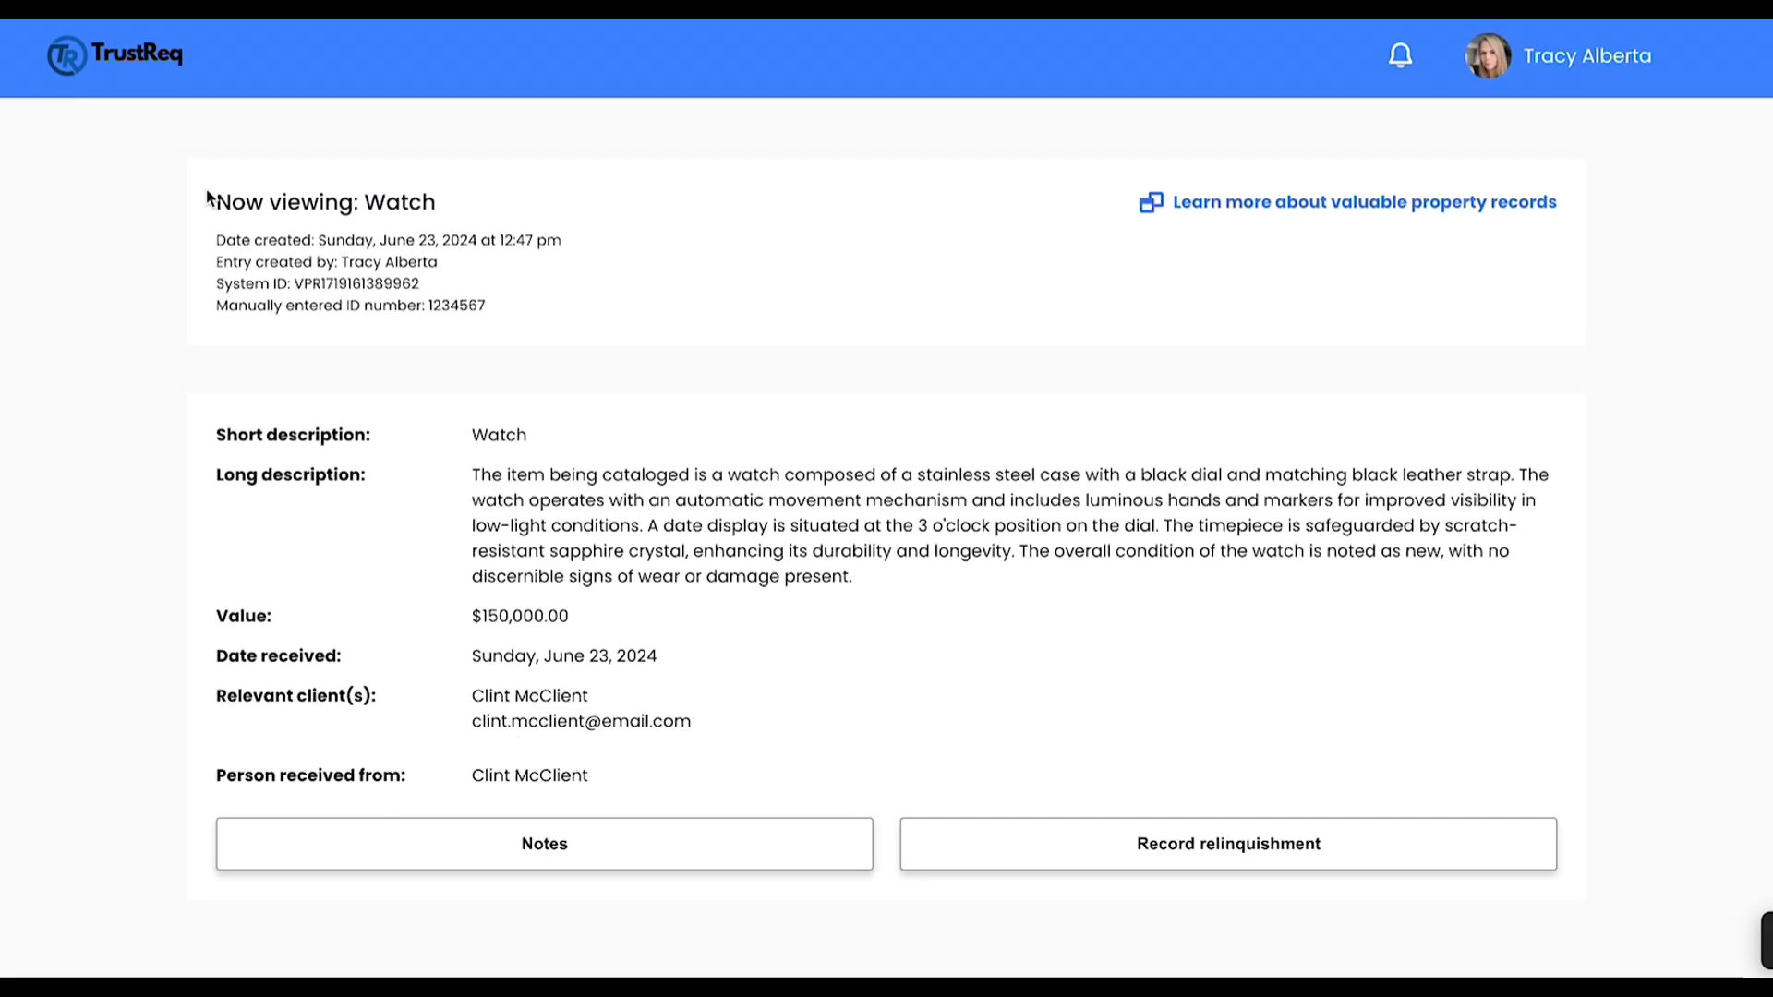
Step: Return to the valuable property records and open the newest watch record, valued at $150,000.00, to review its details
left_click(145, 70)
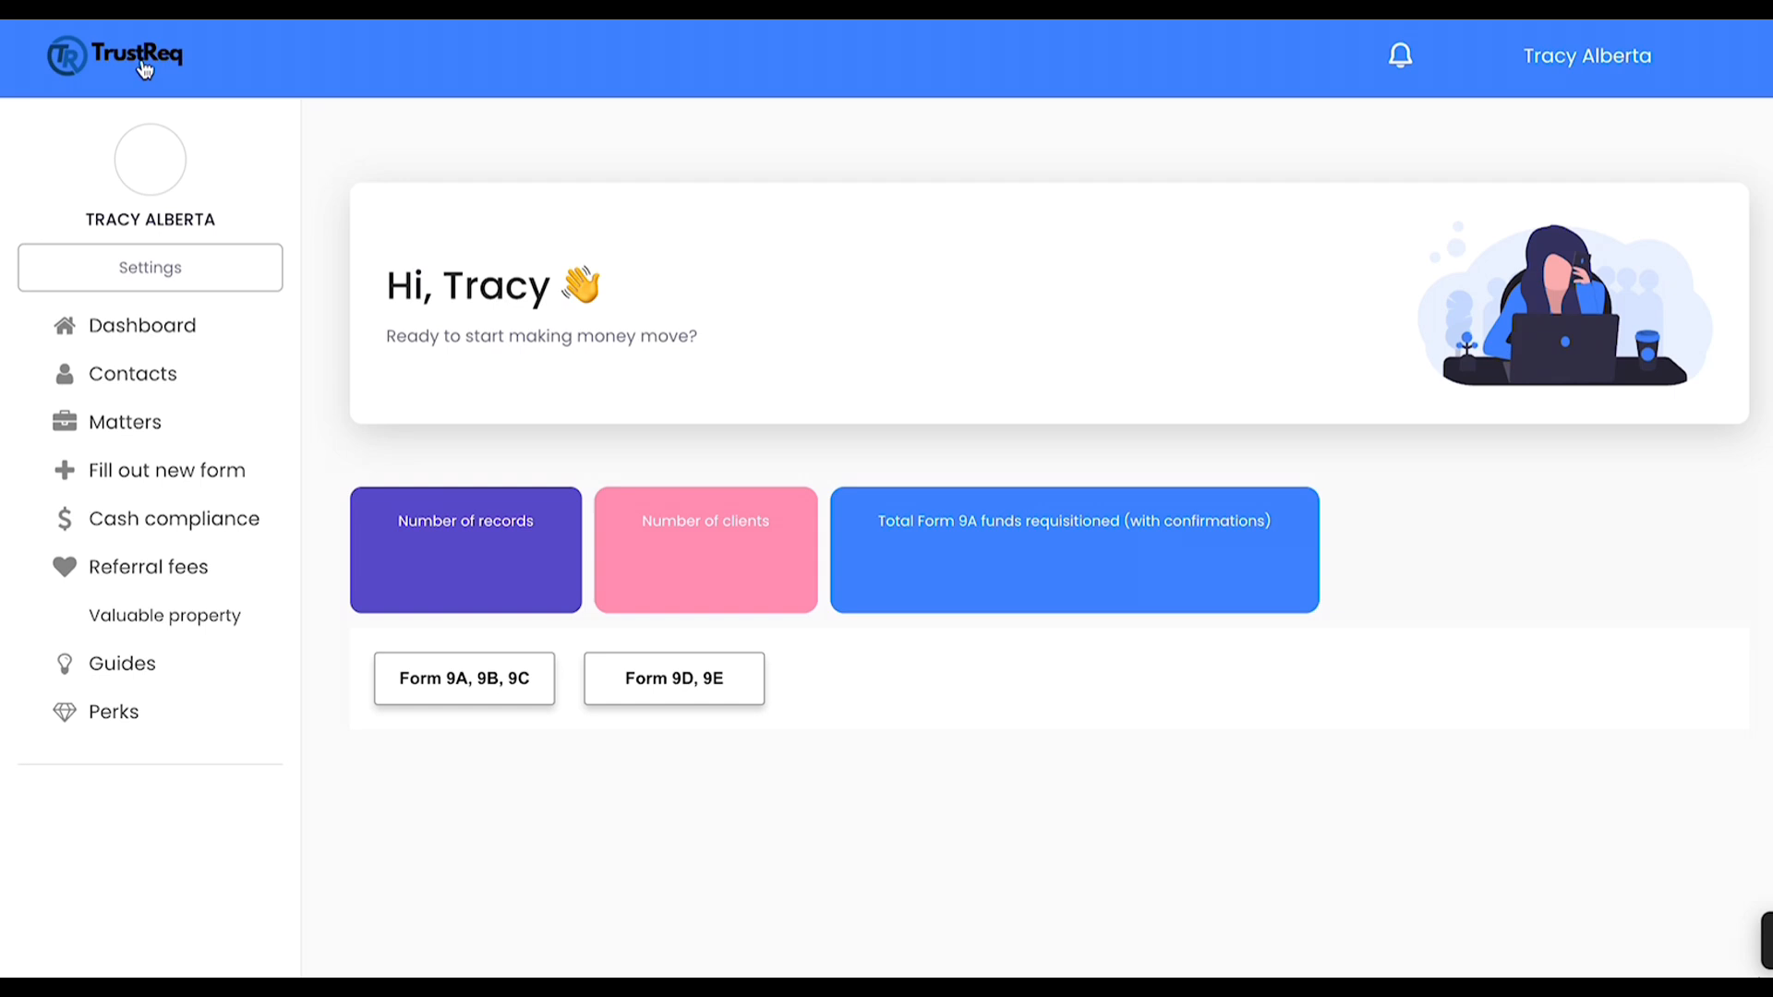
left_click(134, 617)
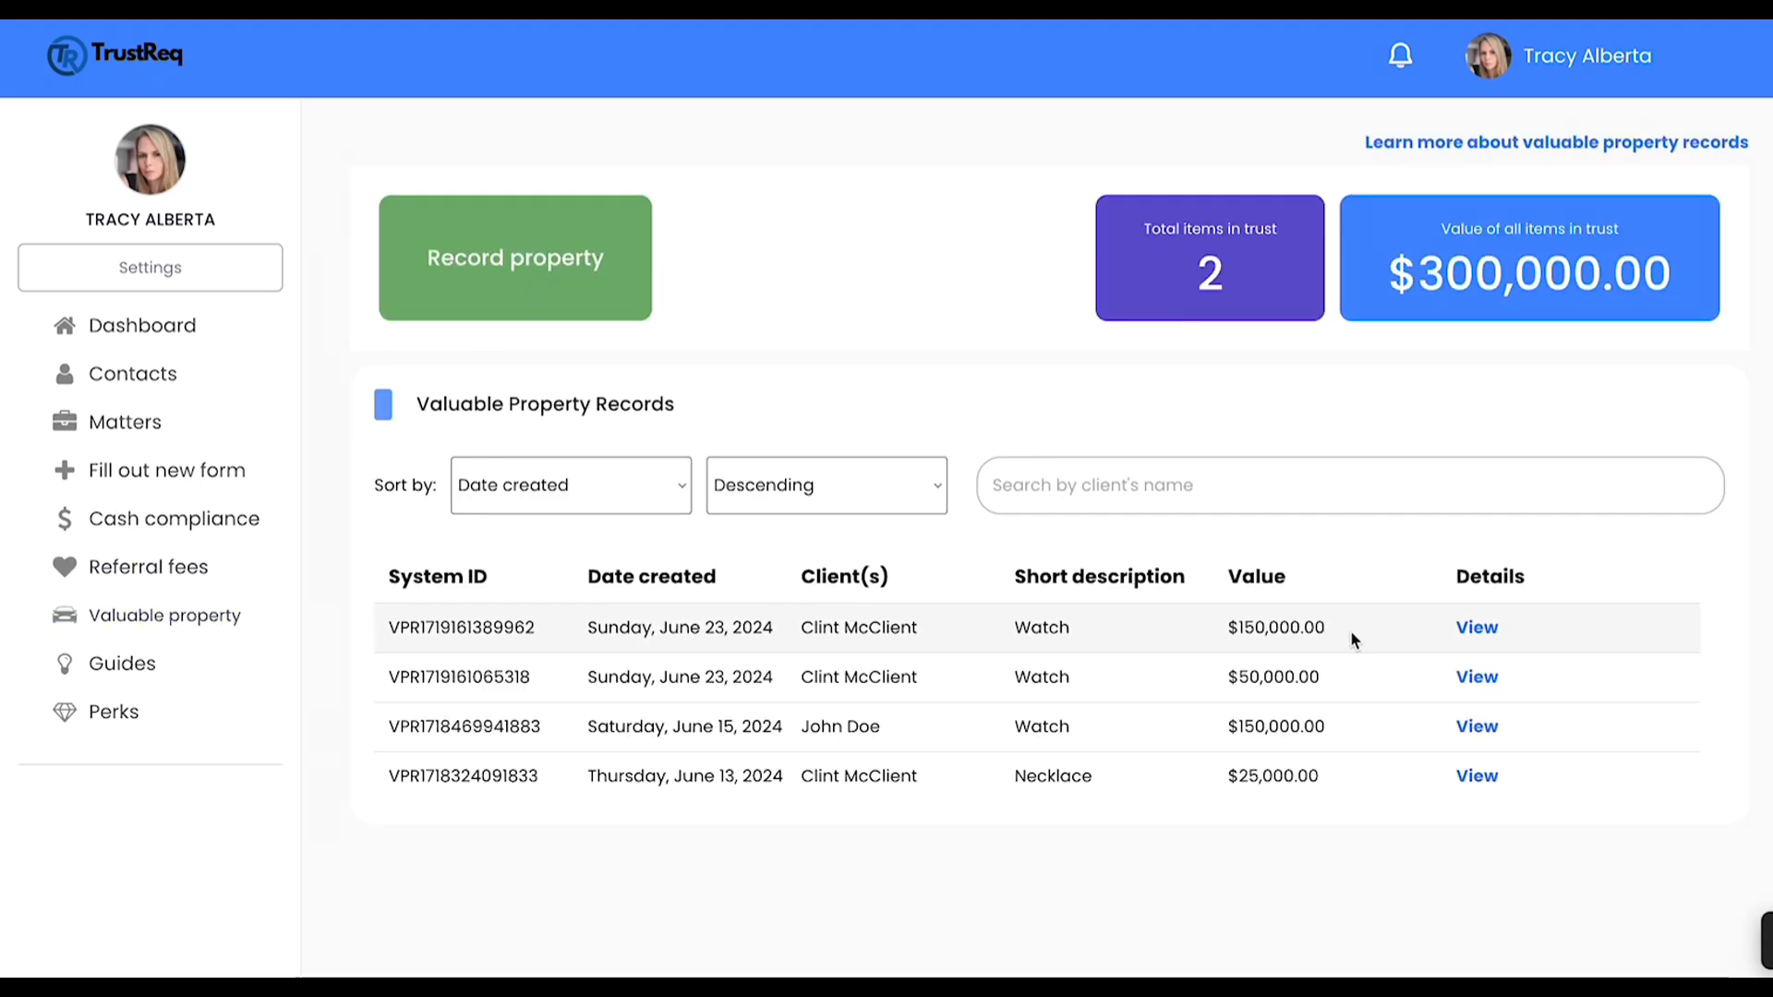
left_click(1477, 629)
scroll(1485, 639, "down", 1)
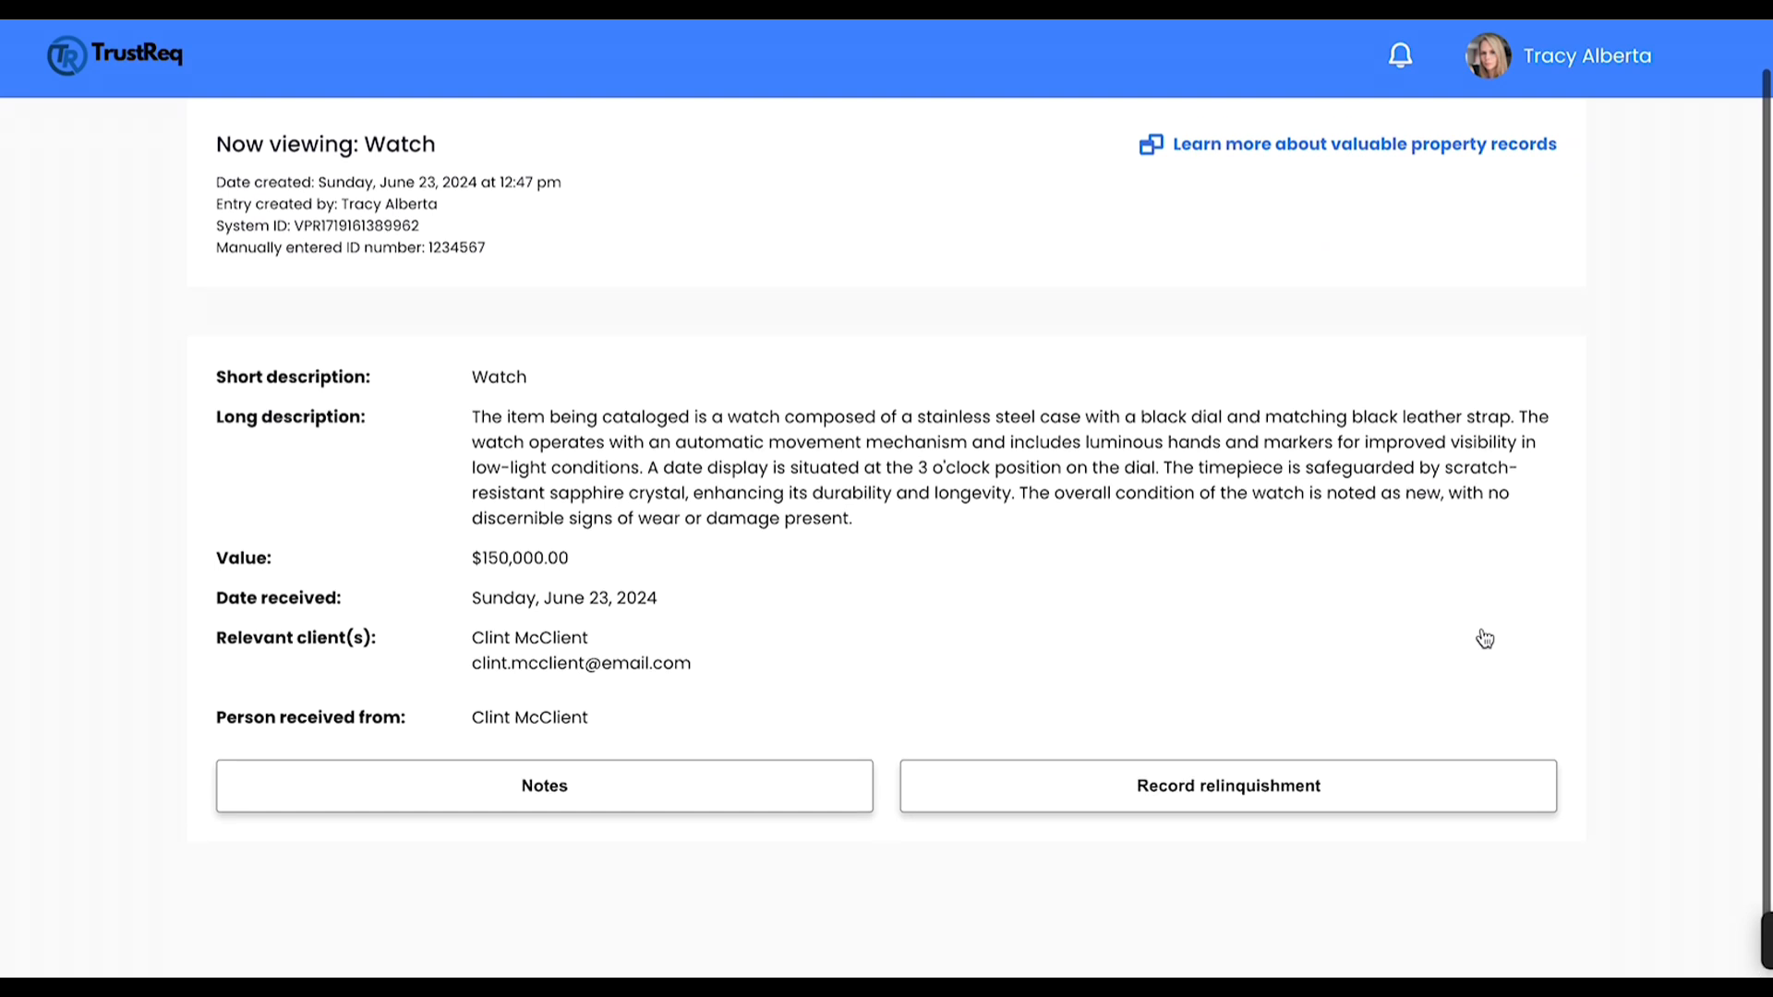
scroll(1485, 639, "up", 1)
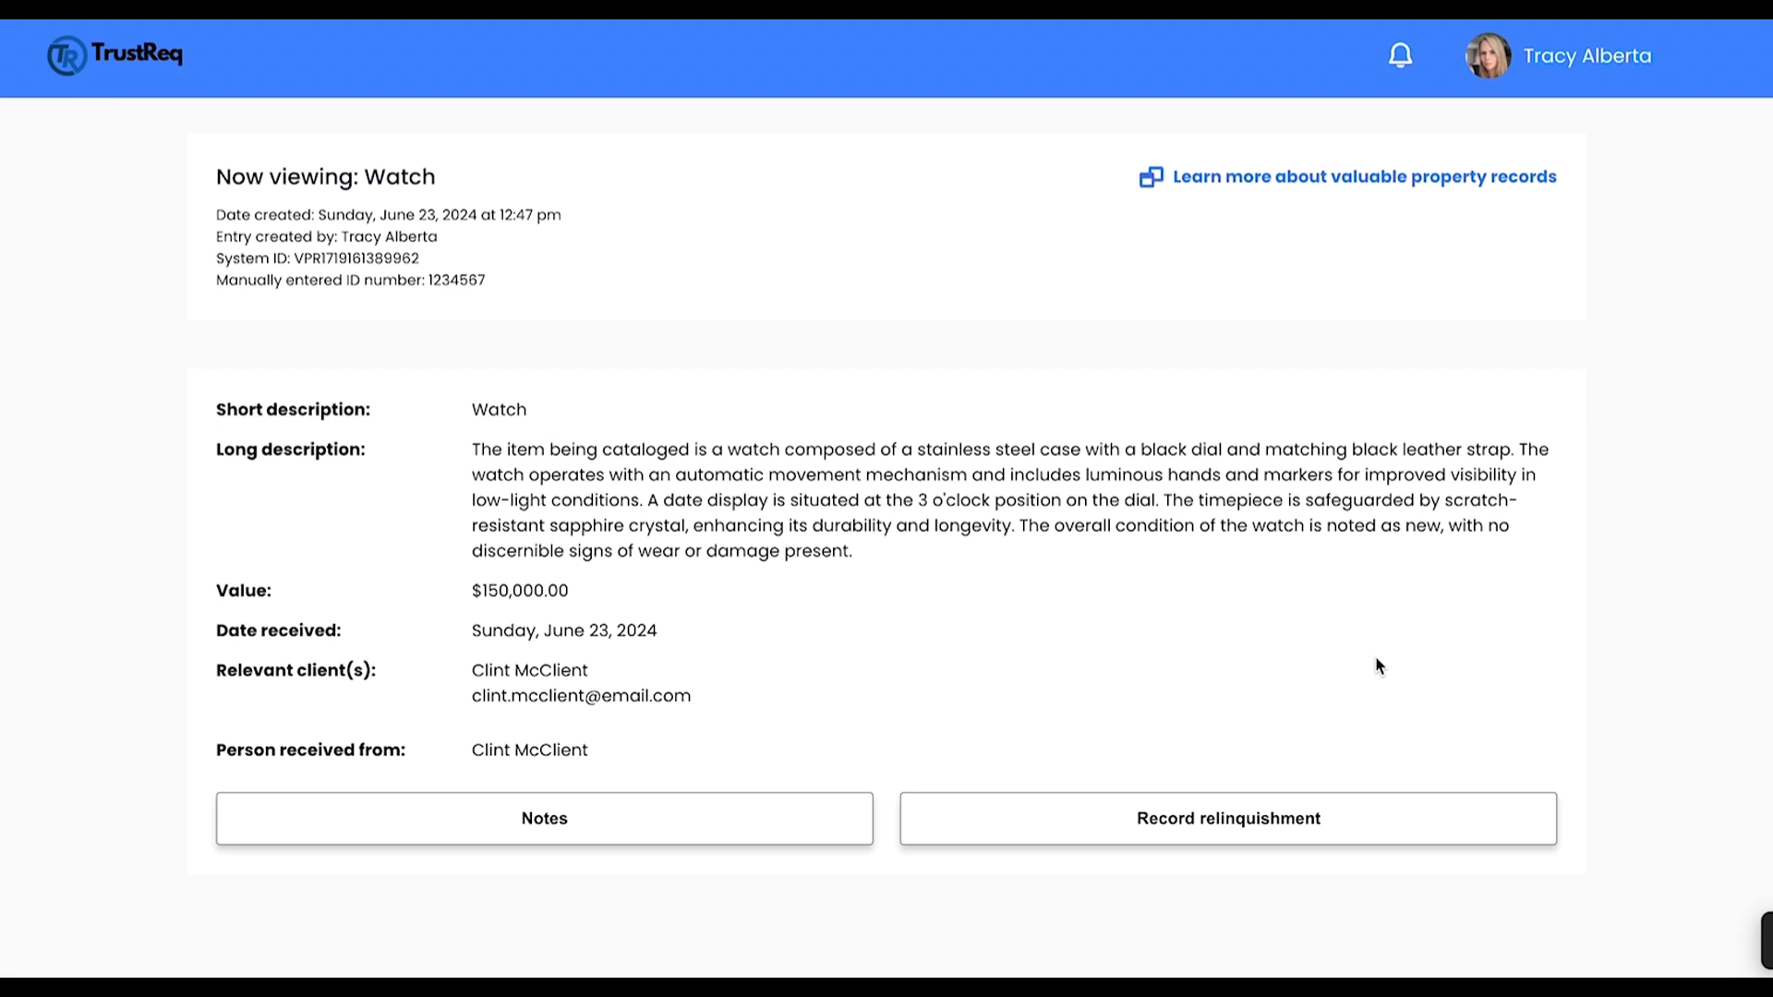
Step: Start recording the watch's relinquishment and set the date possession was given away to 6/23/2024
left_click(1327, 821)
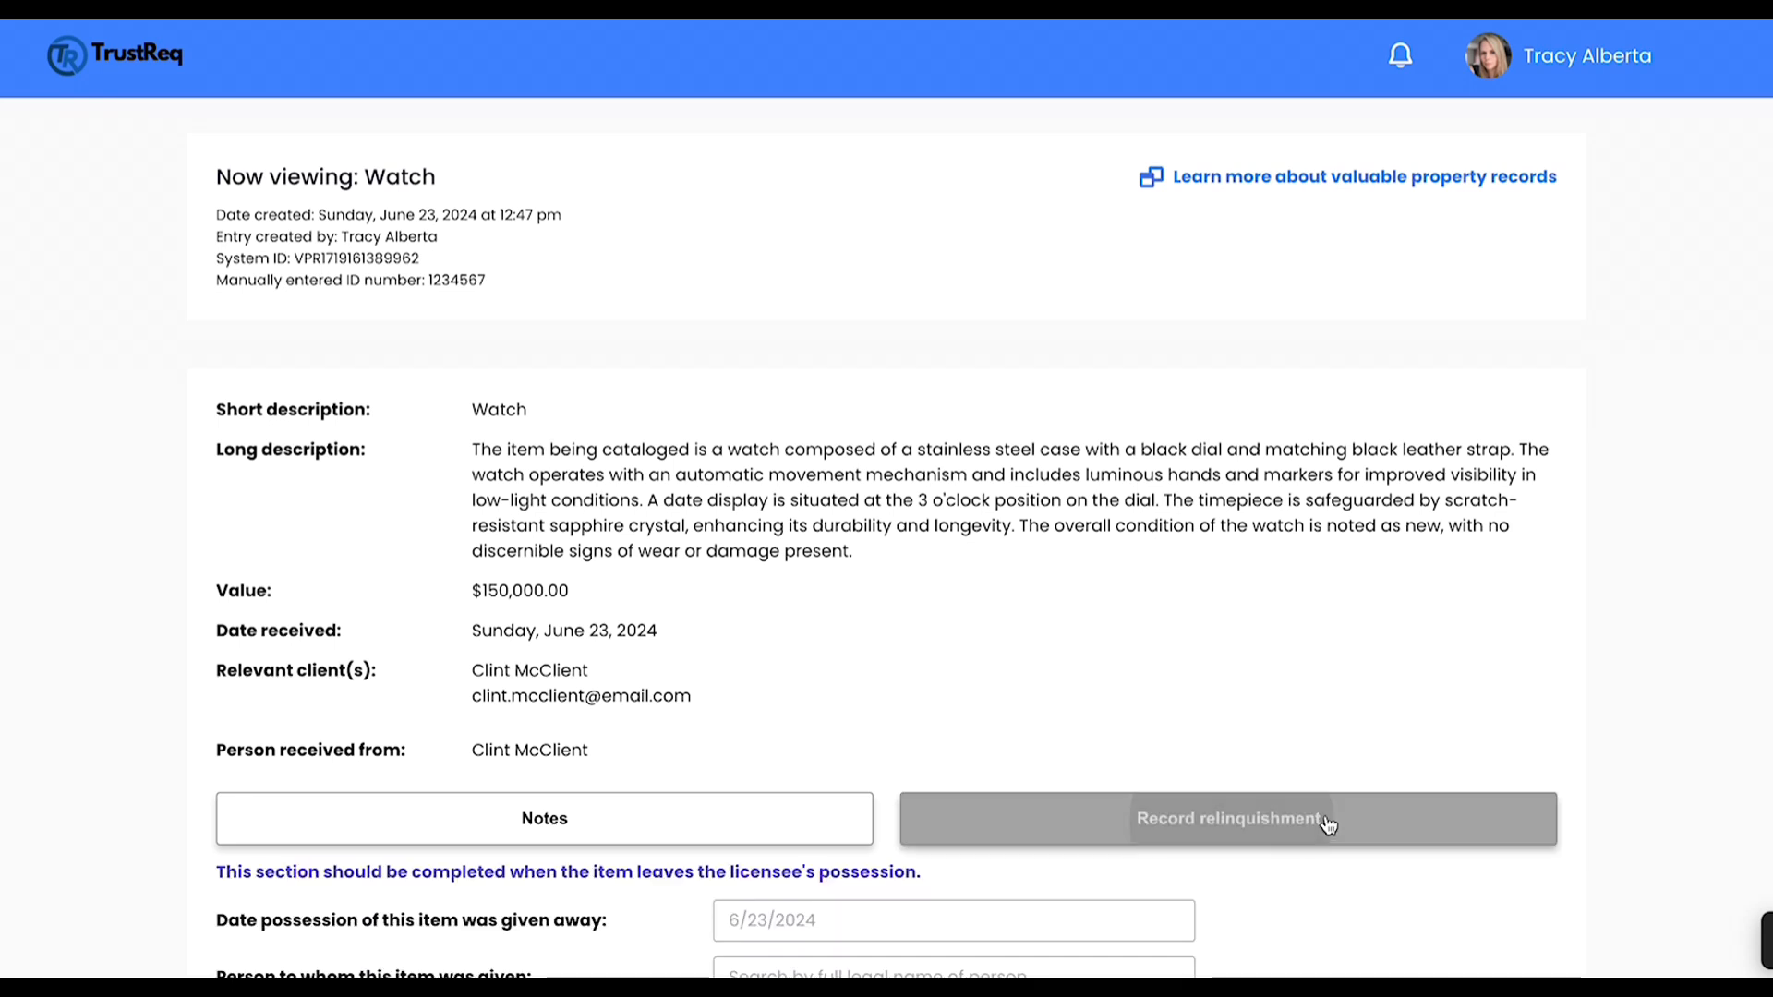
scroll(1326, 822, "down", 2)
left_click(1144, 744)
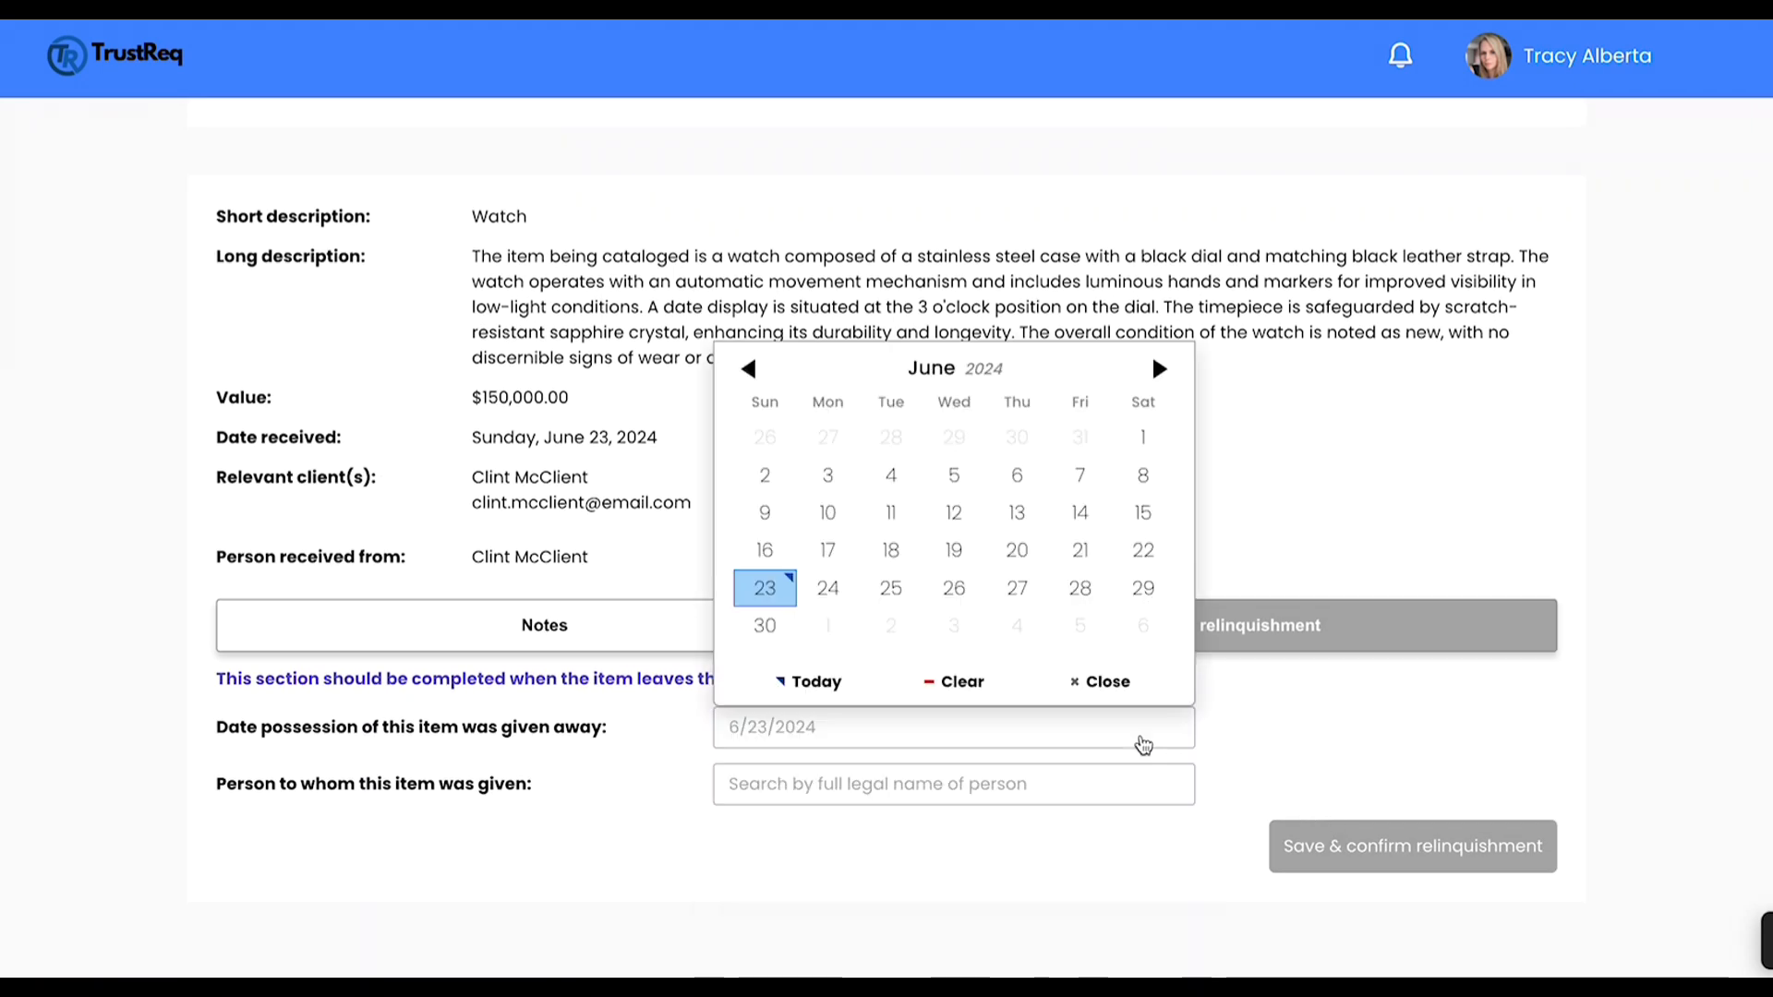
left_click(780, 596)
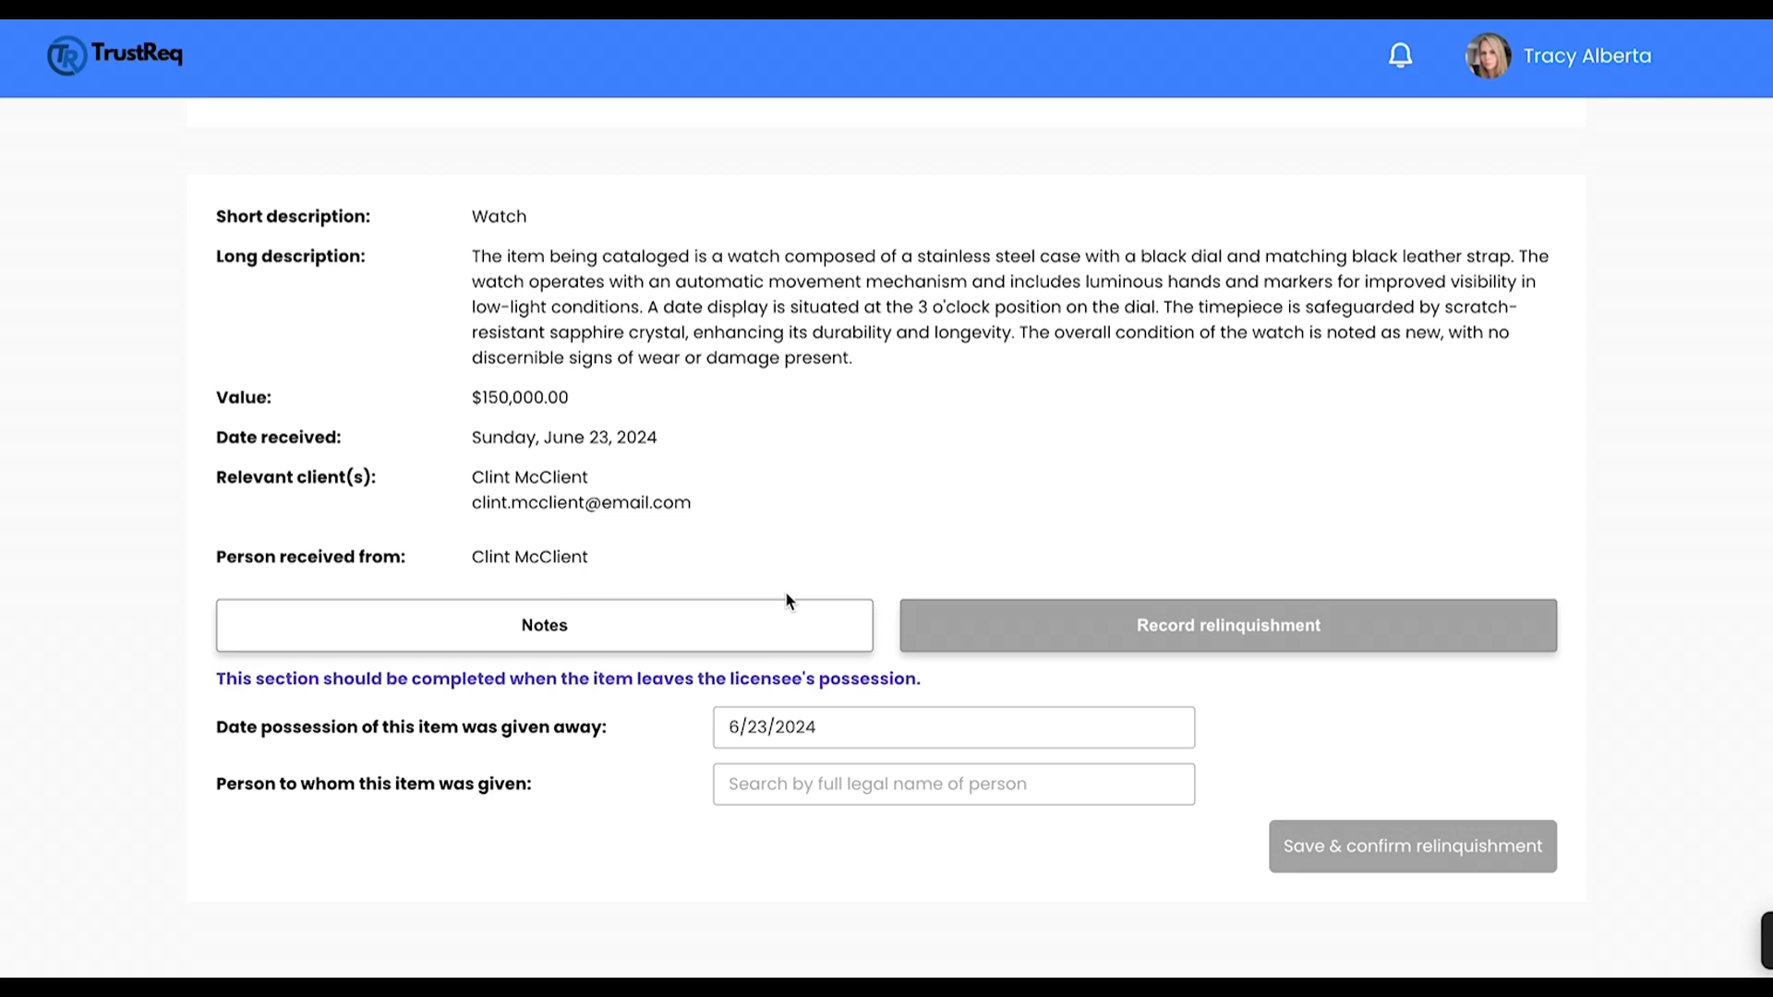
Step: Search with "cli" and select the client as the person to whom the watch was given
left_click(829, 796)
type("cli")
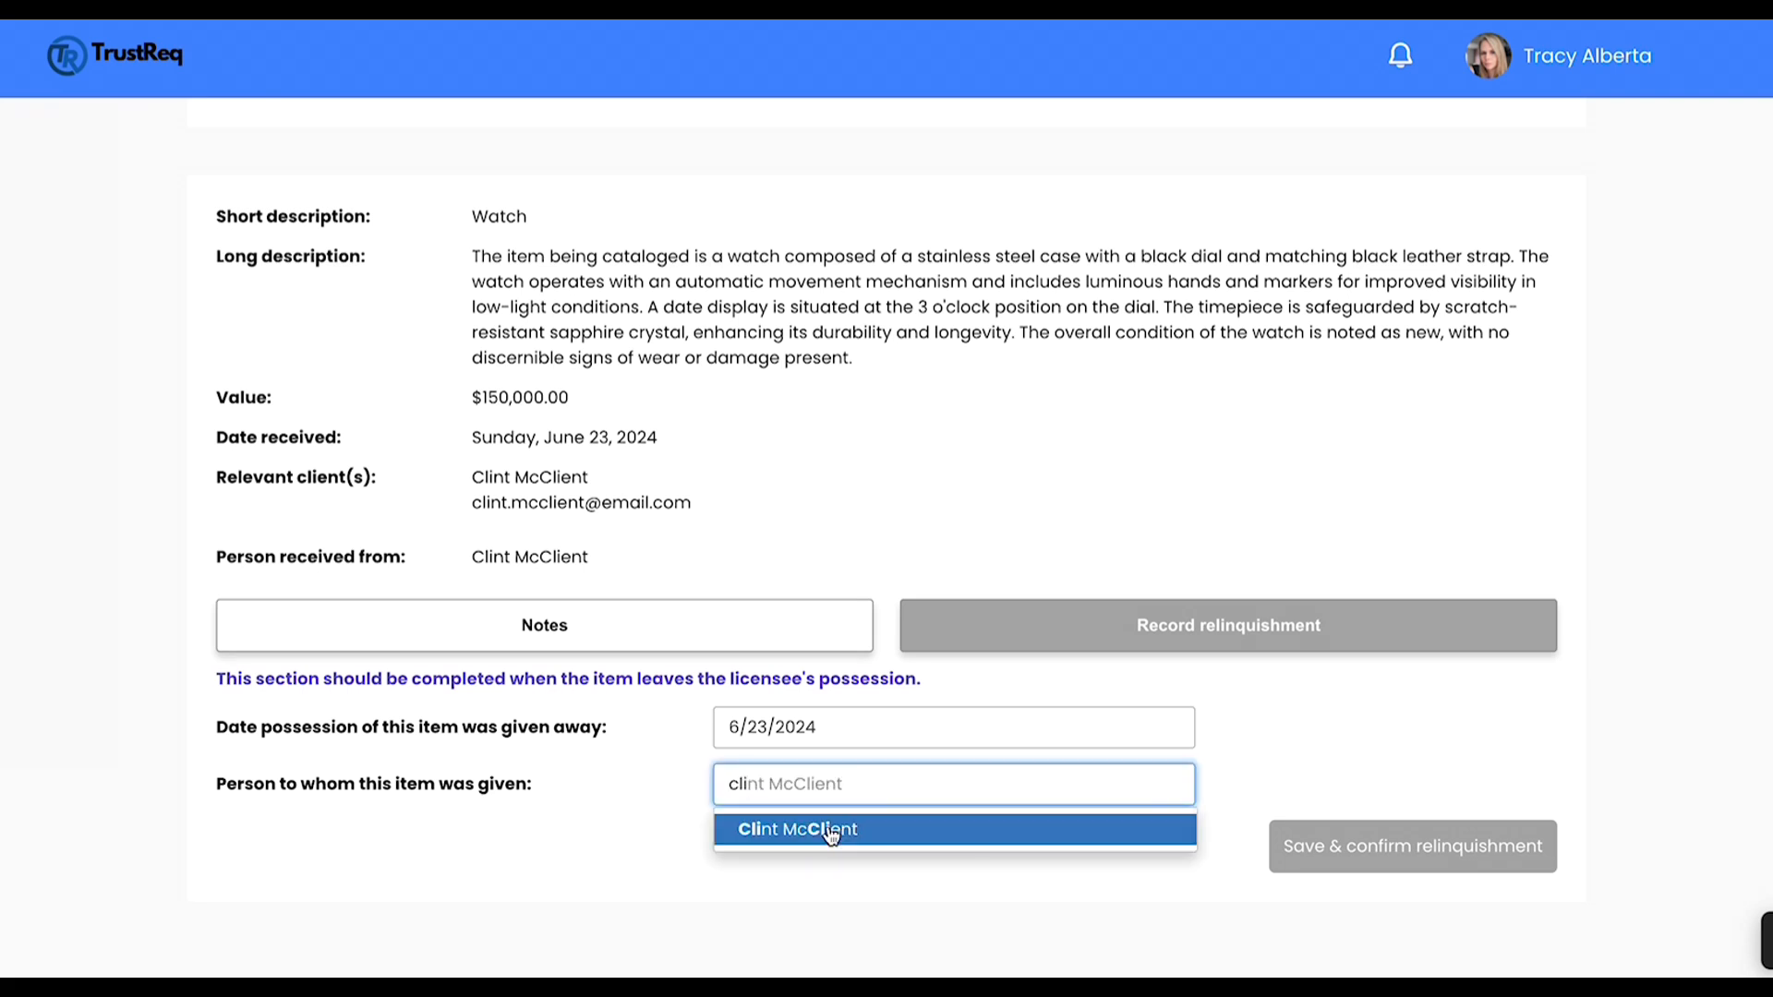
left_click(831, 831)
Step: View the record's notes section, return to the relinquishment details, and save and confirm the relinquishment
left_click(702, 627)
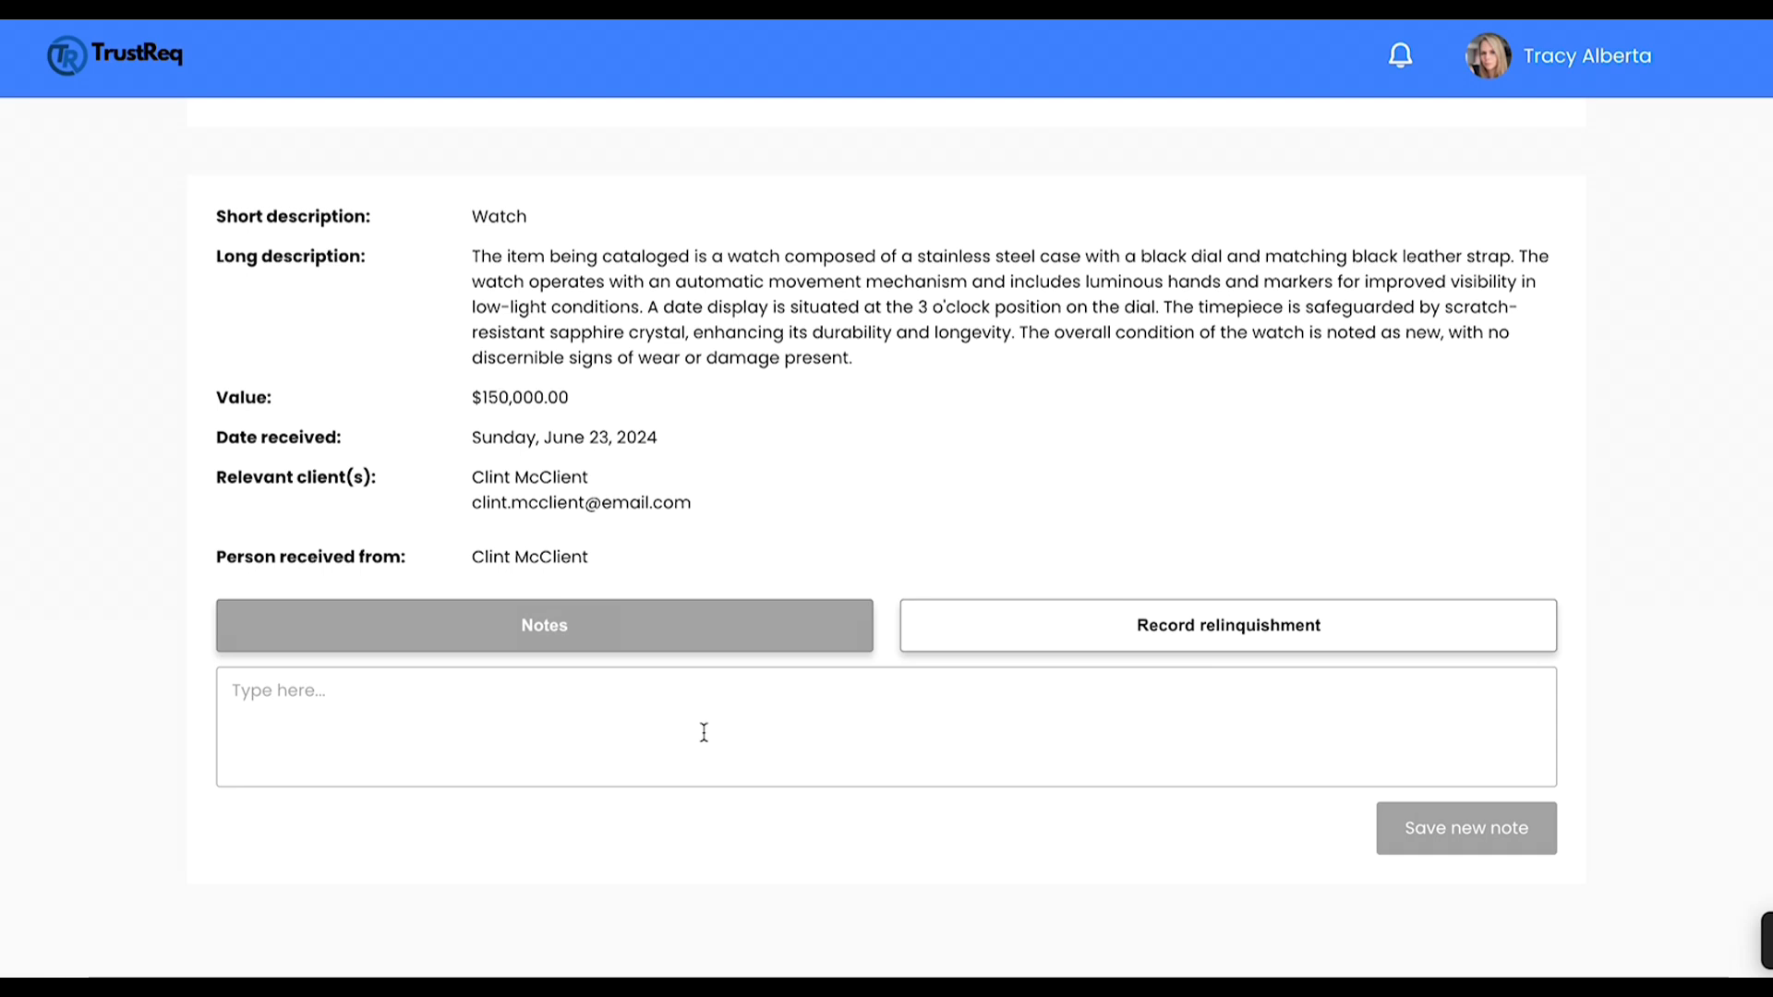
left_click(1060, 637)
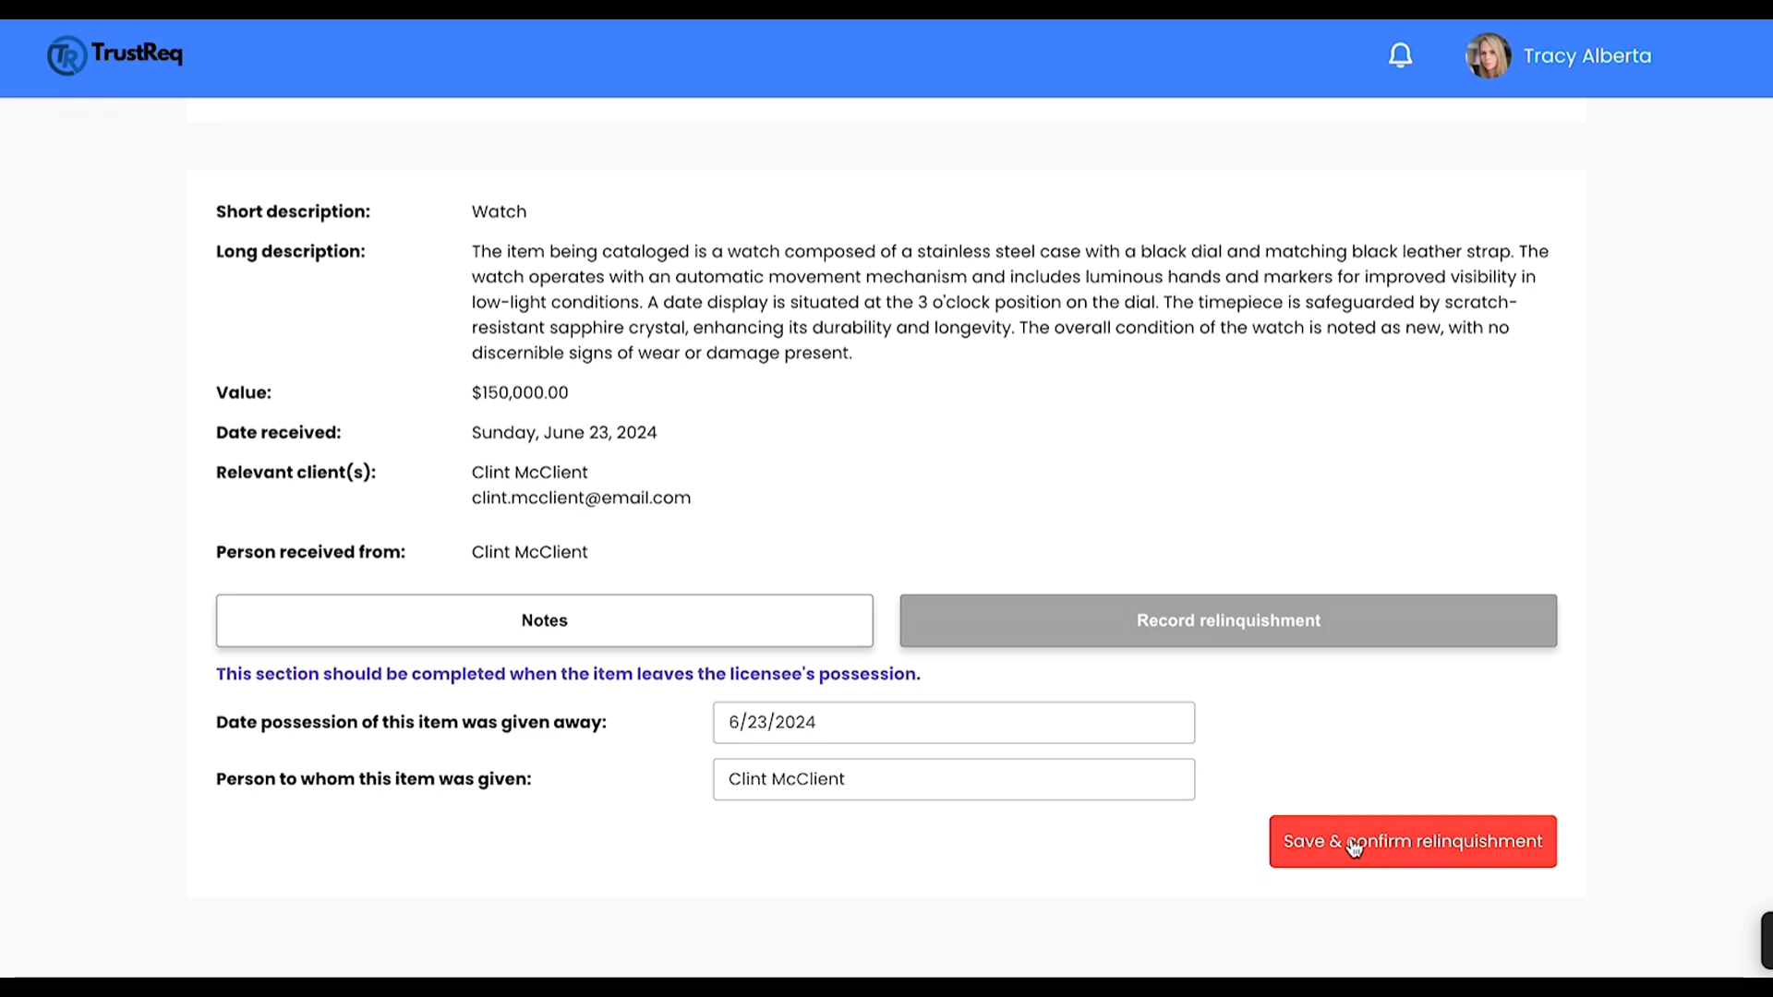
left_click(1348, 845)
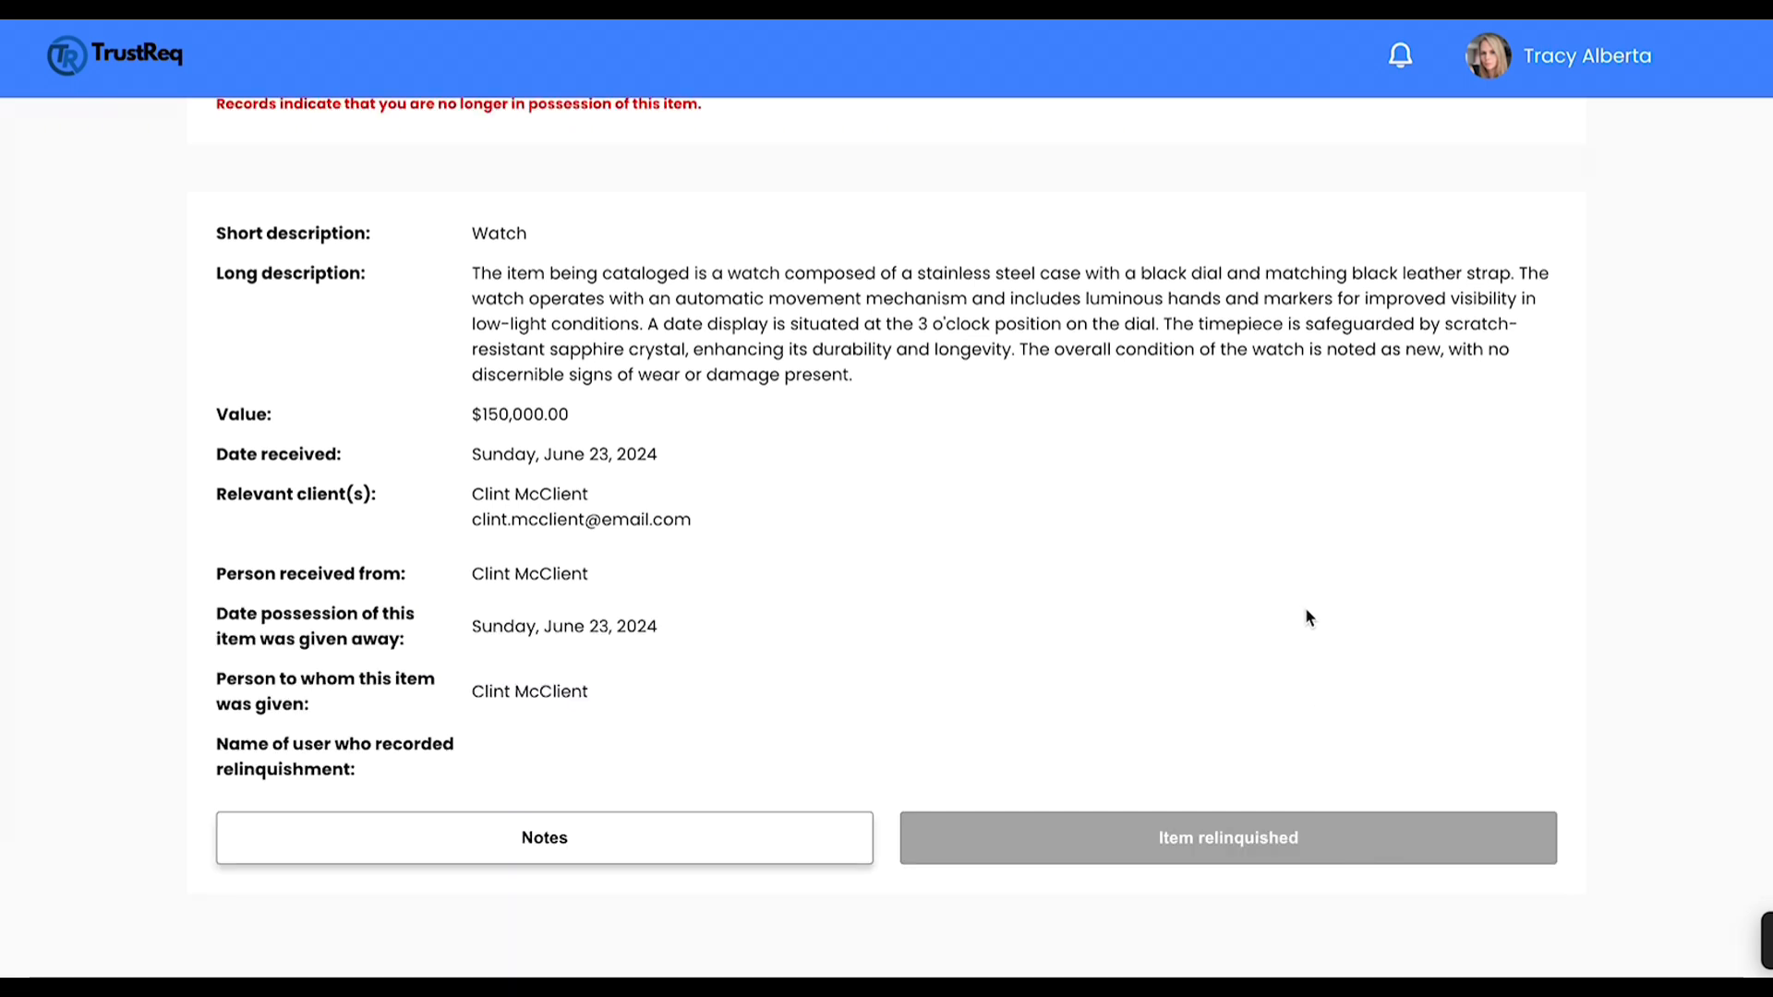
scroll(1304, 607, "up", 1)
scroll(1306, 614, "up", 1)
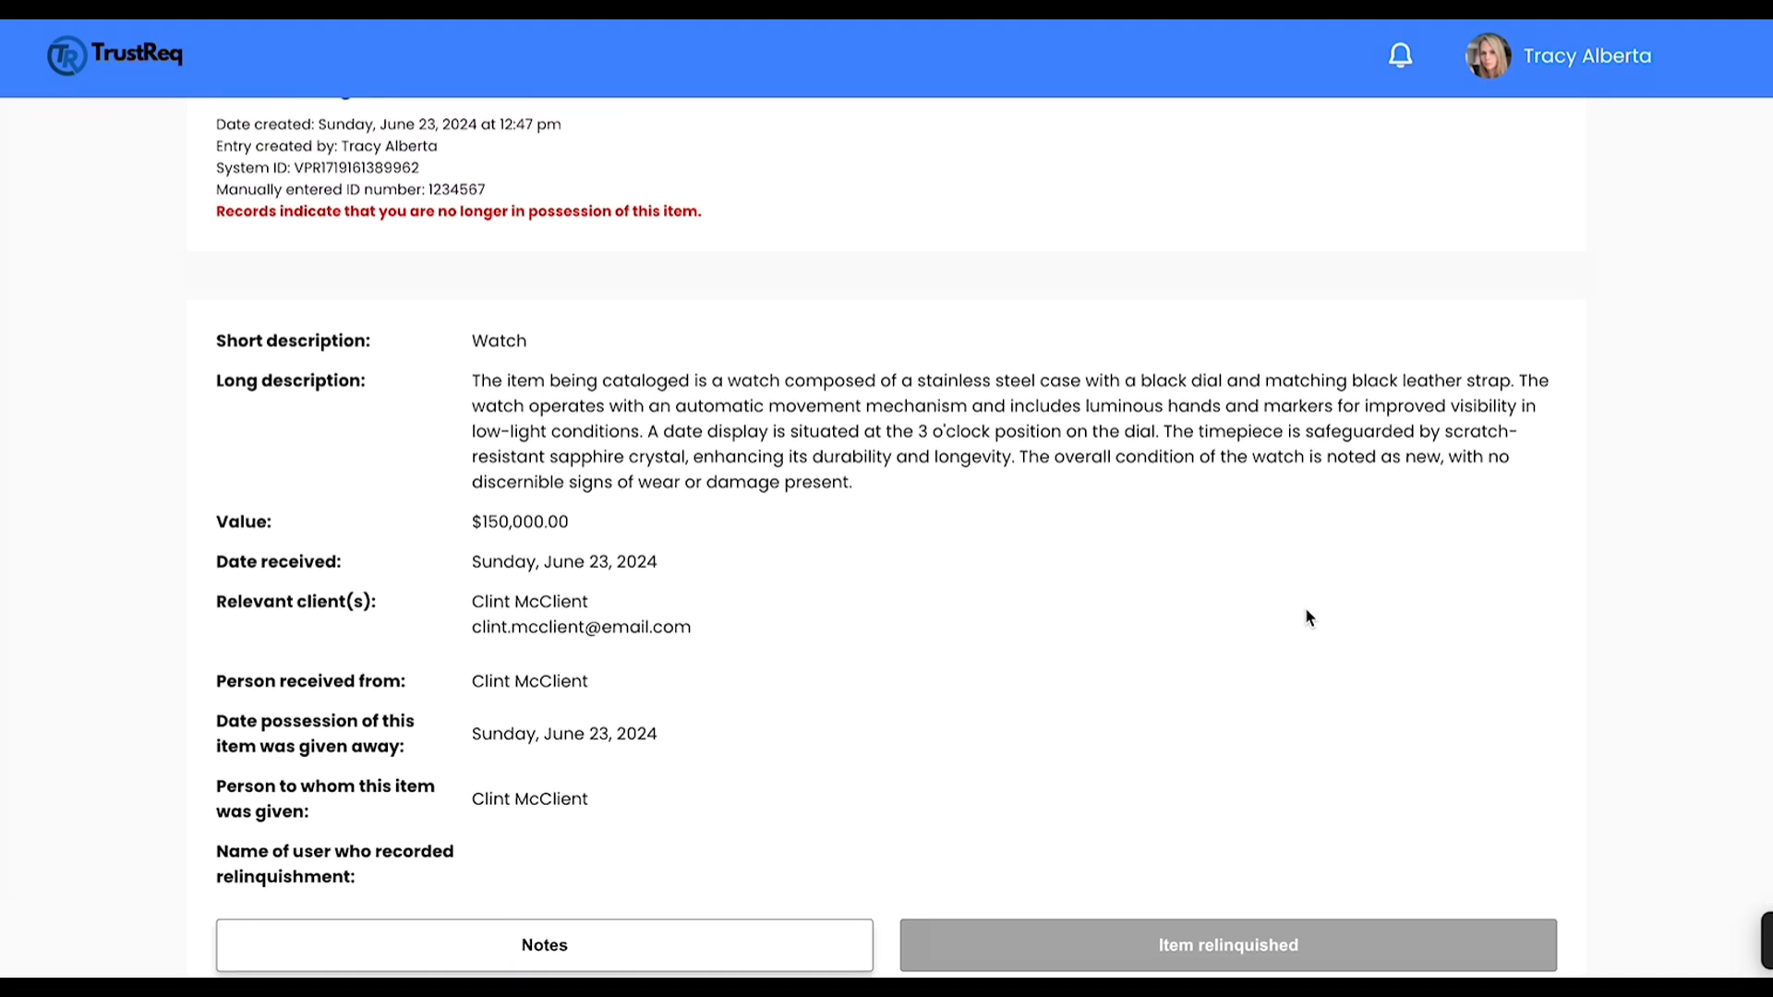